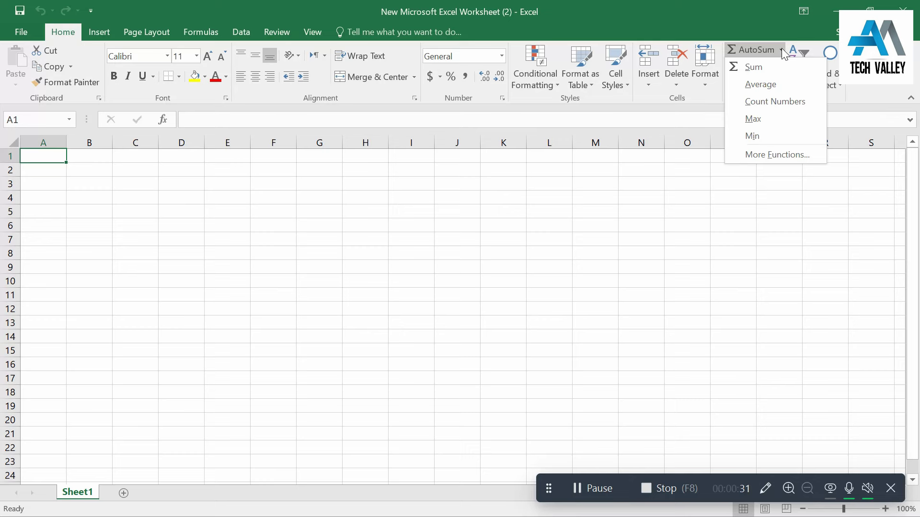
# Step: Zoom the empty worksheet to 200% through the Zoom dialog (Alt+V, Z)
pyautogui.click(599, 219)
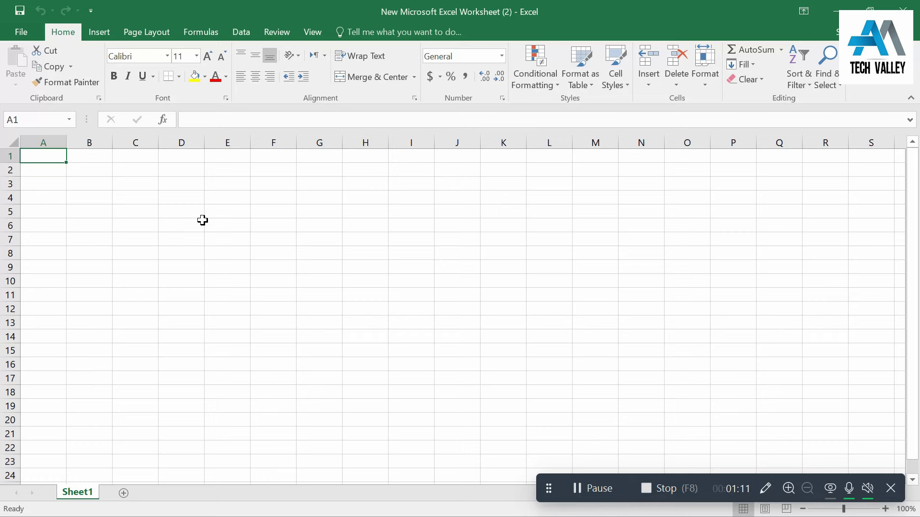
pyautogui.hotkey('alt', 'v')
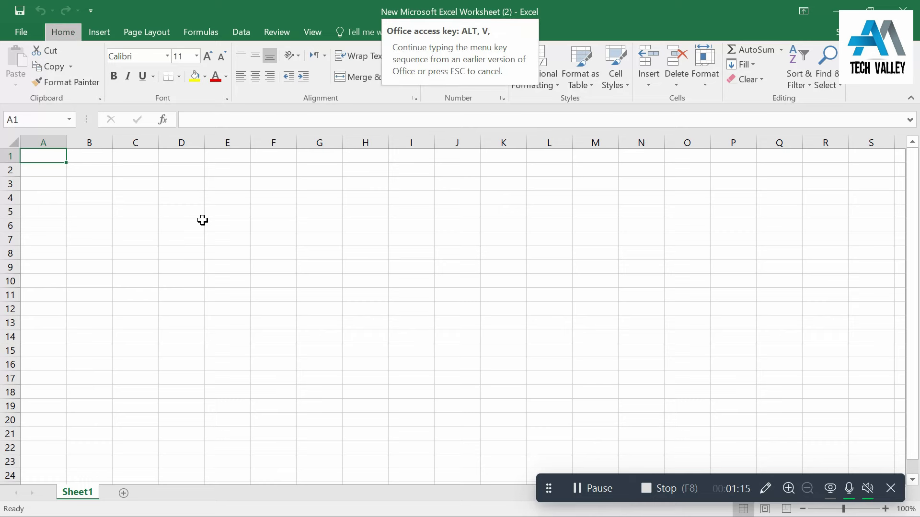
pyautogui.press('z')
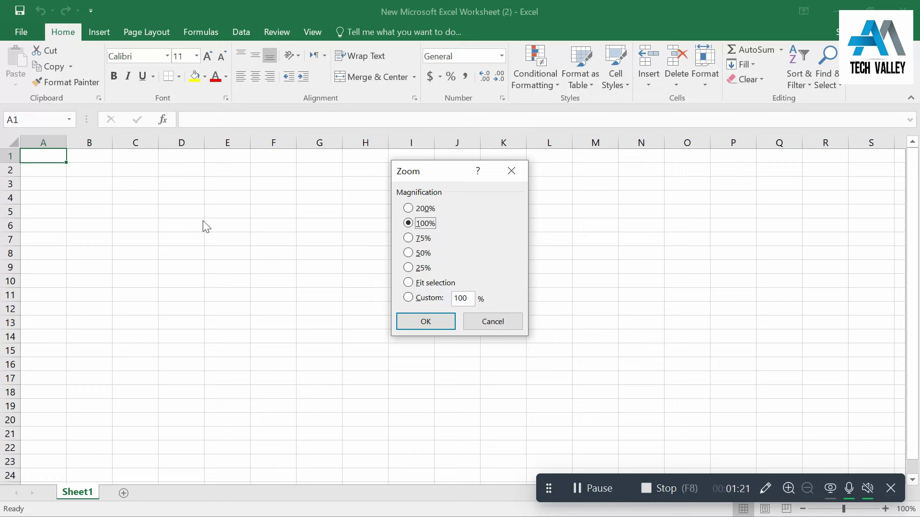
pyautogui.click(408, 209)
pyautogui.click(421, 321)
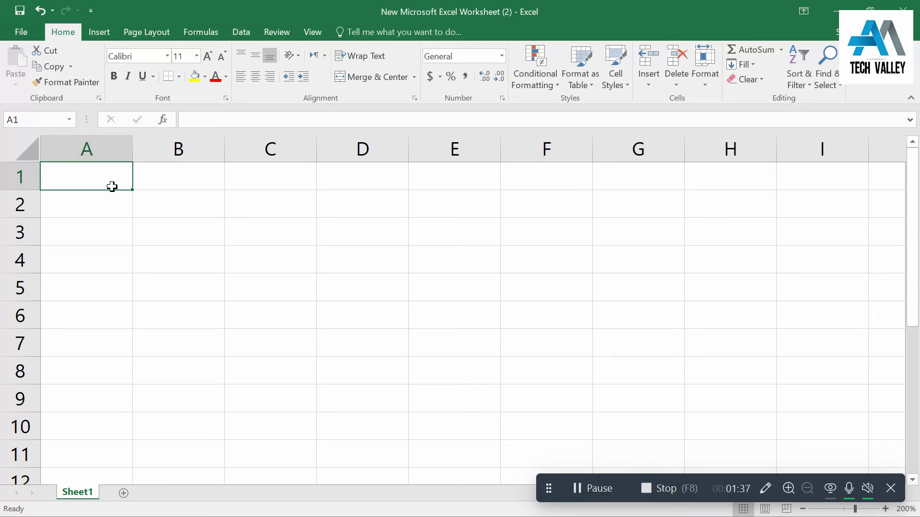
# Step: Enter the headings 'SR NO' in A1 and 'NAME OF STUDENTS' in B1
pyautogui.write('SR')
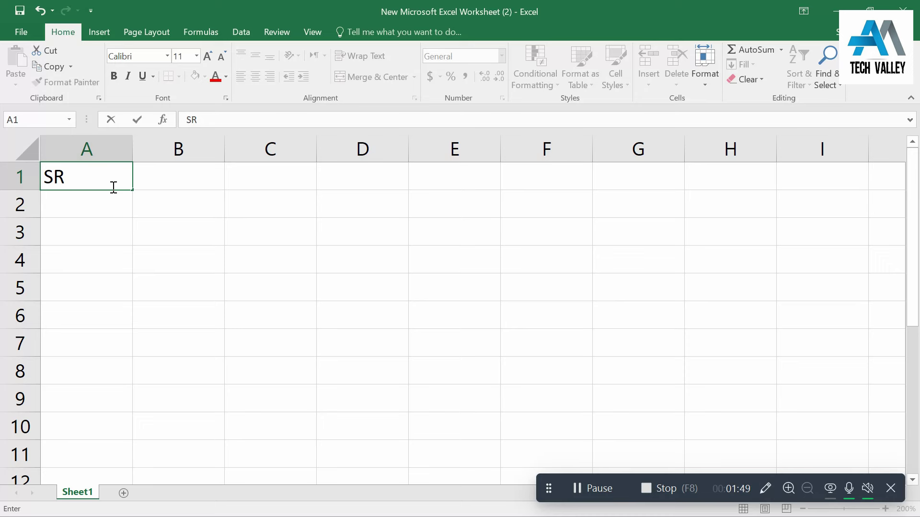
pyautogui.write(' NO')
pyautogui.press('Tab')
pyautogui.write('NAME ')
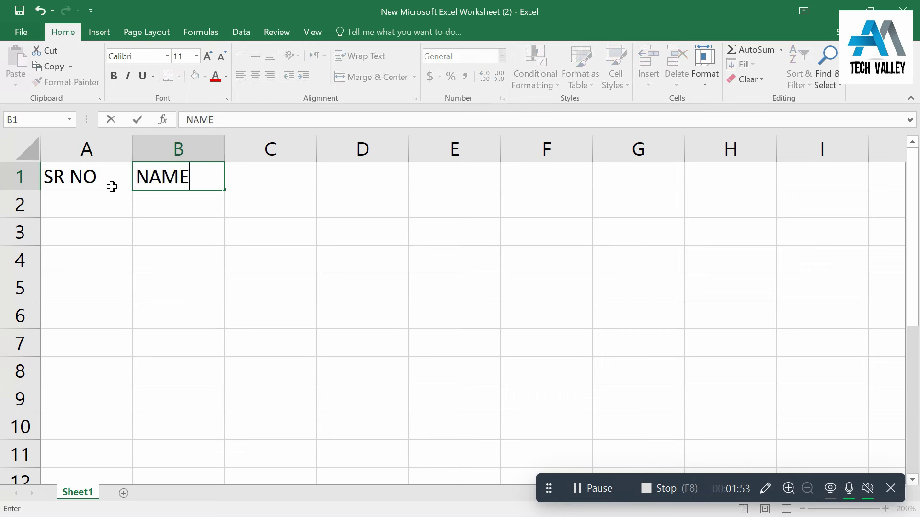
pyautogui.write('OF STUDENTS')
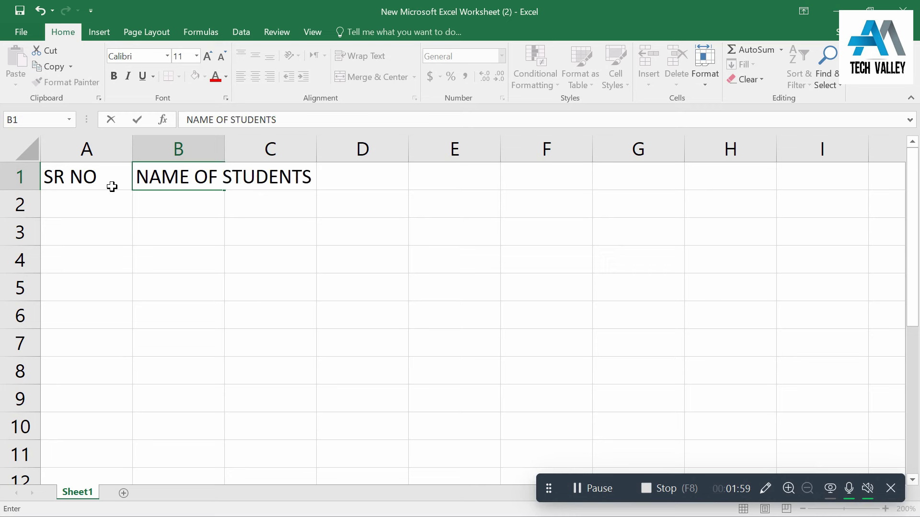
pyautogui.click(199, 199)
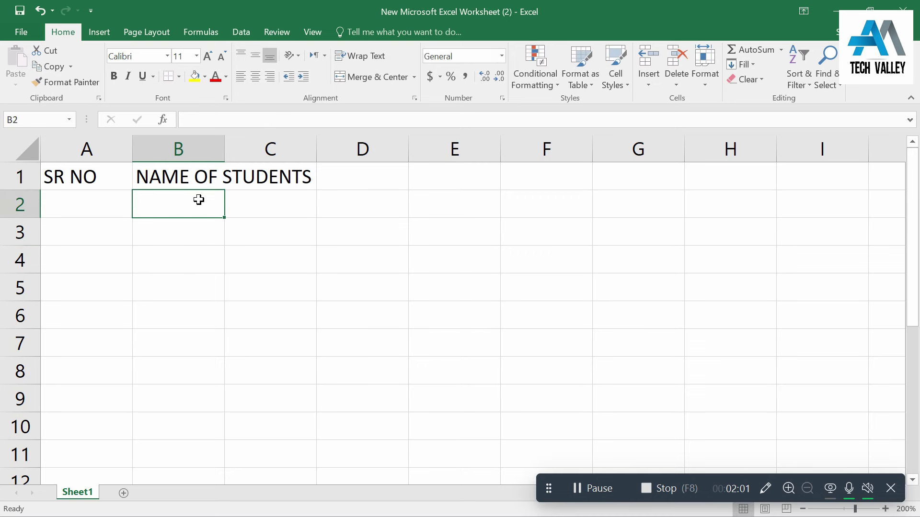
# Step: Widen column B to 17.18 (196 pixels) so 'NAME OF STUDENTS' fits in its cell
pyautogui.click(251, 147)
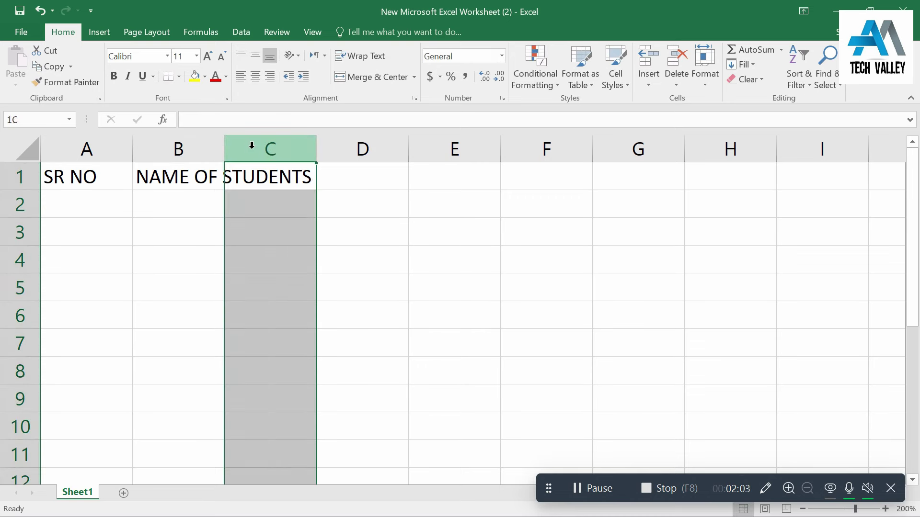
pyautogui.click(284, 177)
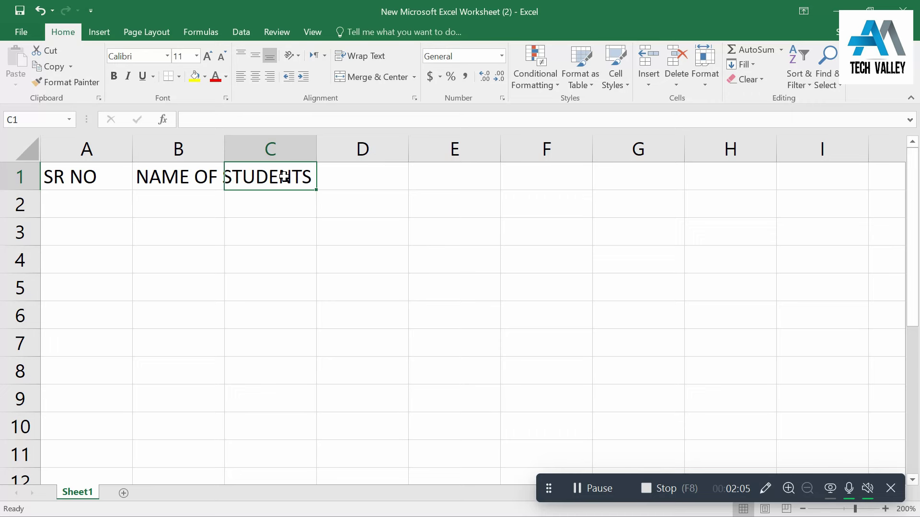
pyautogui.click(197, 176)
pyautogui.click(271, 182)
pyautogui.click(351, 175)
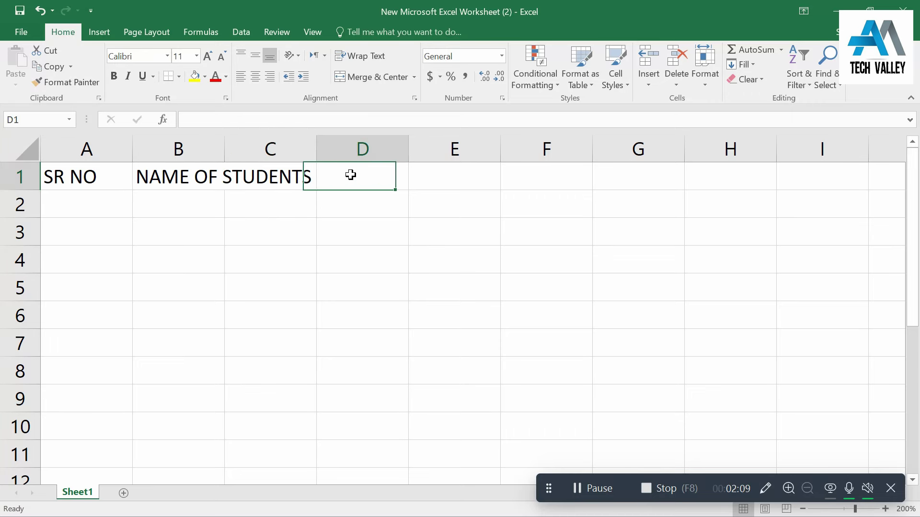
pyautogui.click(271, 178)
pyautogui.click(184, 177)
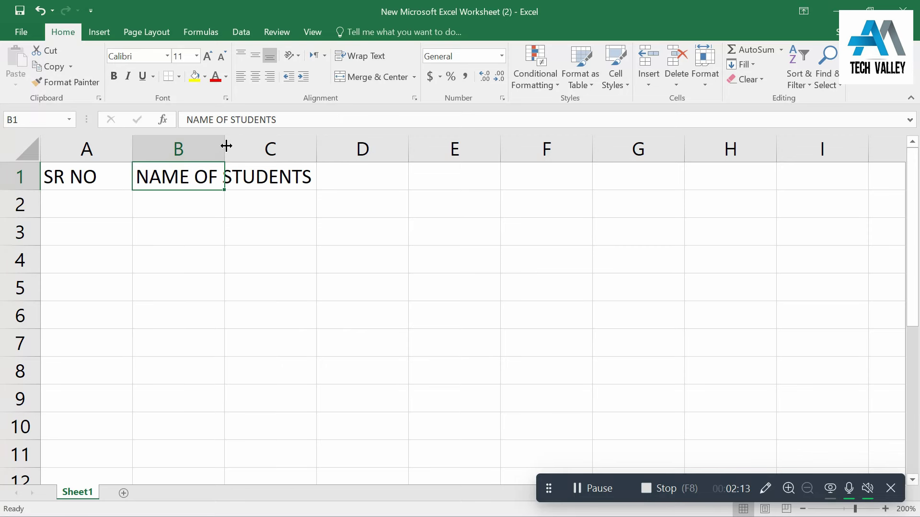
pyautogui.moveTo(226, 146); pyautogui.dragTo(320, 150)
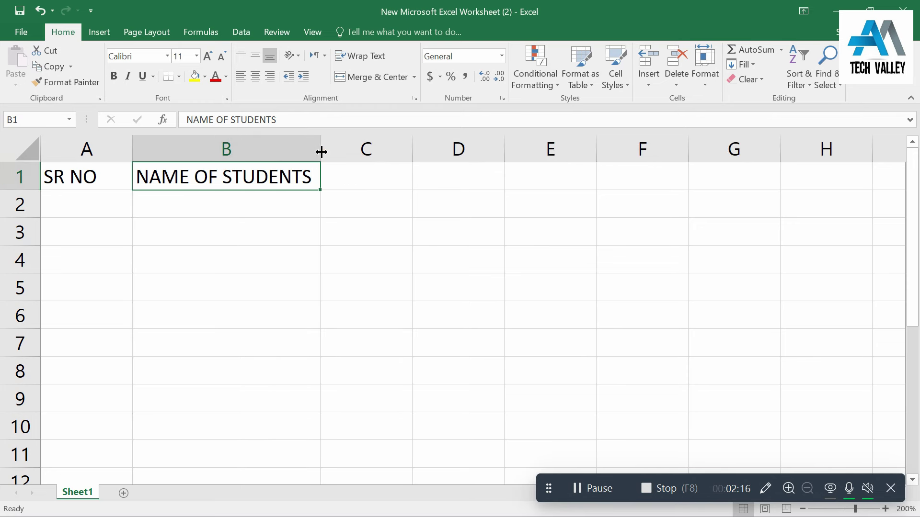
pyautogui.click(363, 183)
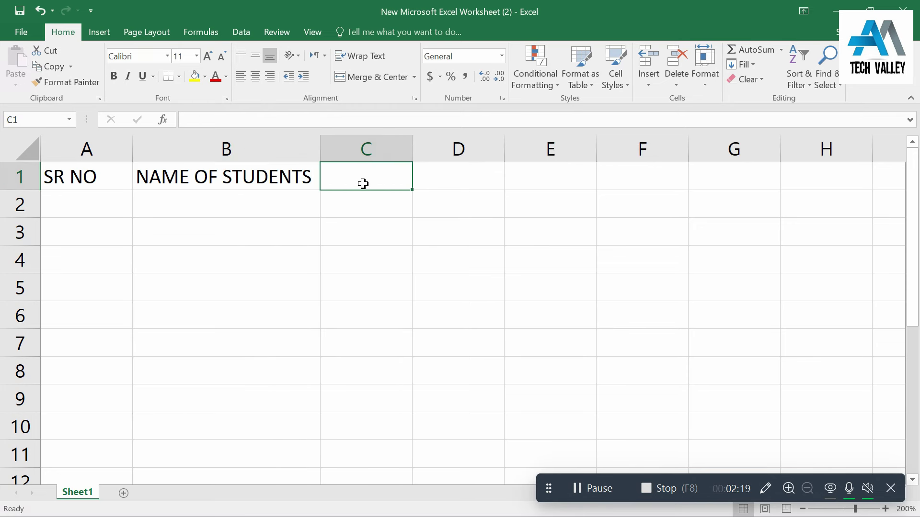
# Step: Enter the headings SUB1, SUB2, SUB3 and SUM in C1 through F1
pyautogui.write('SUB1')
pyautogui.press('Tab')
pyautogui.write('SUB2')
pyautogui.press('Tab')
pyautogui.write('SUB3')
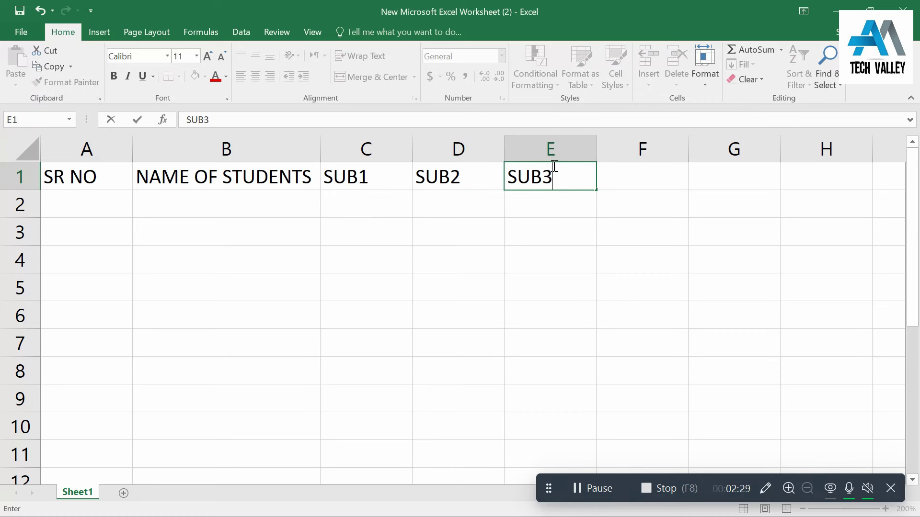
pyautogui.click(621, 166)
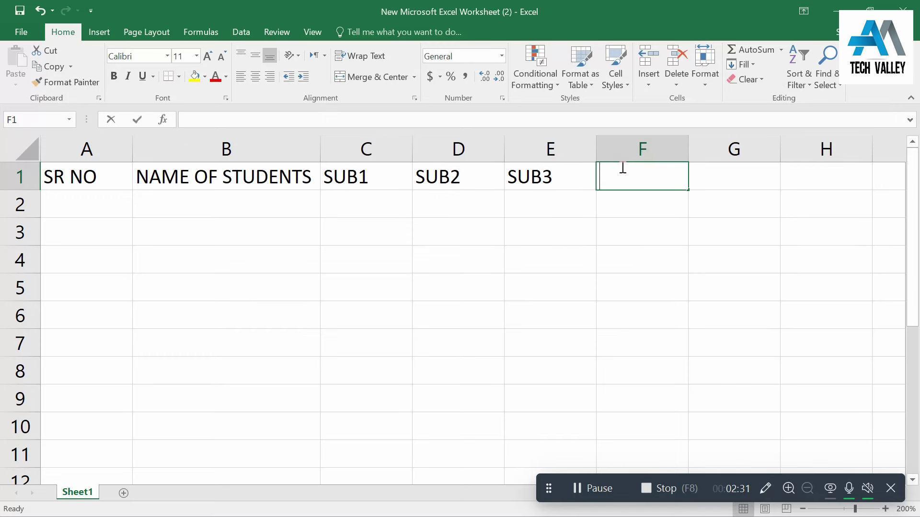
pyautogui.write('SU')
pyautogui.press('BackSpace')
pyautogui.press('BackSpace')
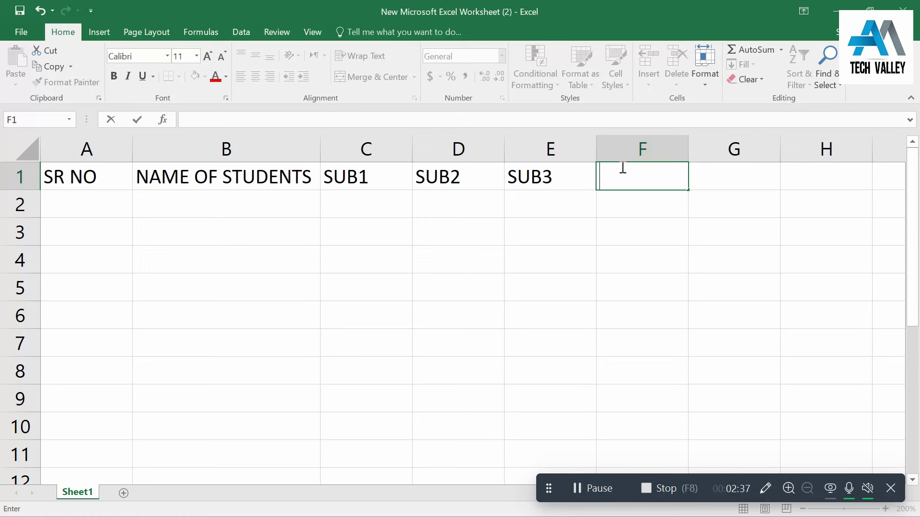
pyautogui.write('SUM')
pyautogui.press('Tab')
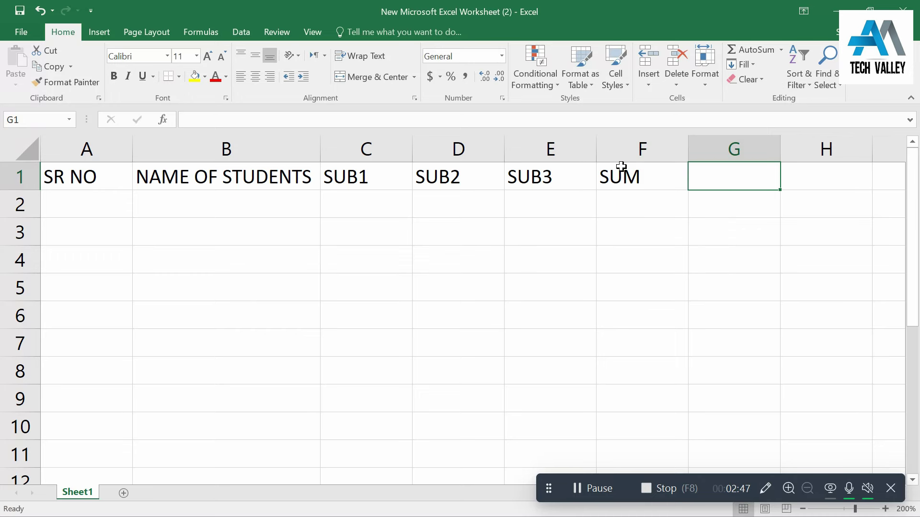
# Step: Add the headings MAX, MIN, COUNT and AVG in G1 through J1
pyautogui.write('MAX')
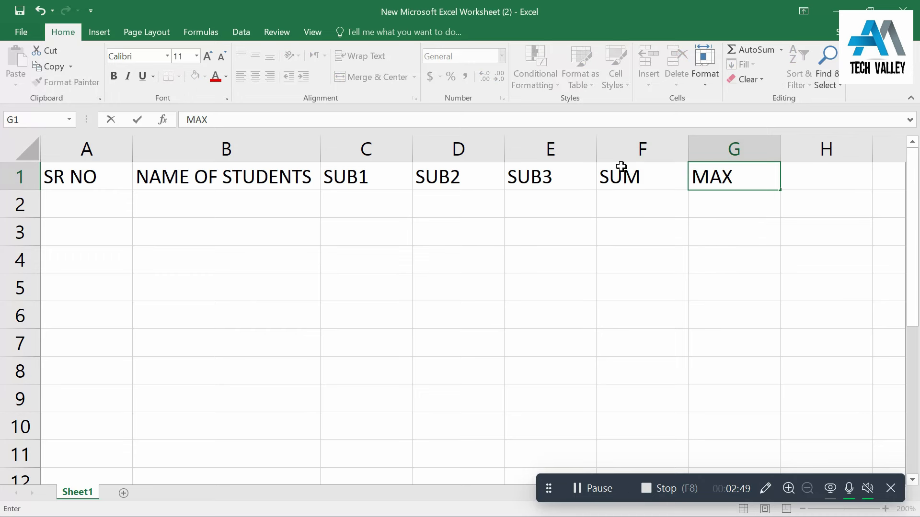
pyautogui.press('Tab')
pyautogui.write('MIN')
pyautogui.press('Tab')
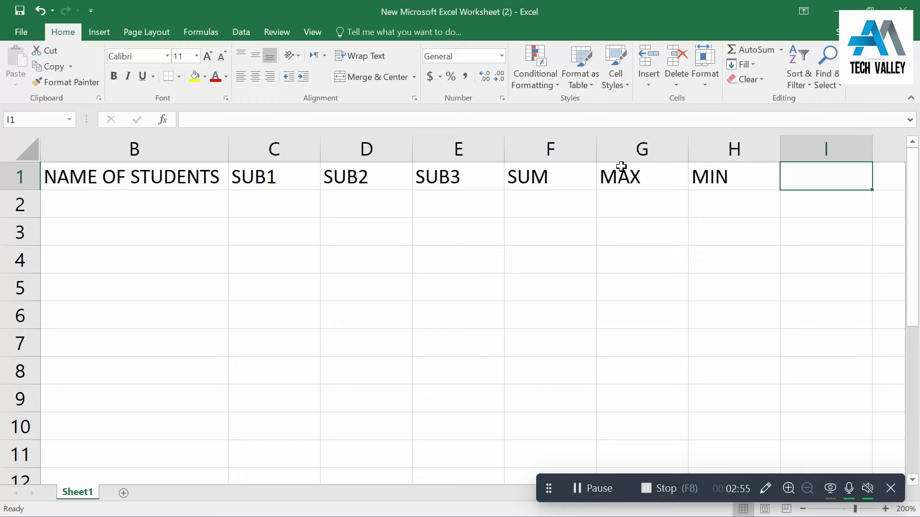
pyautogui.write('COUNT')
pyautogui.press('Tab')
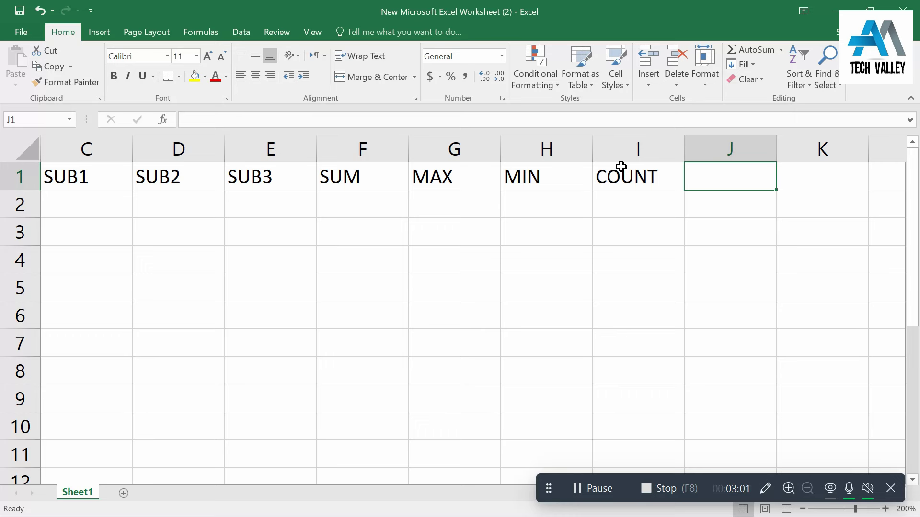
pyautogui.write('AVG')
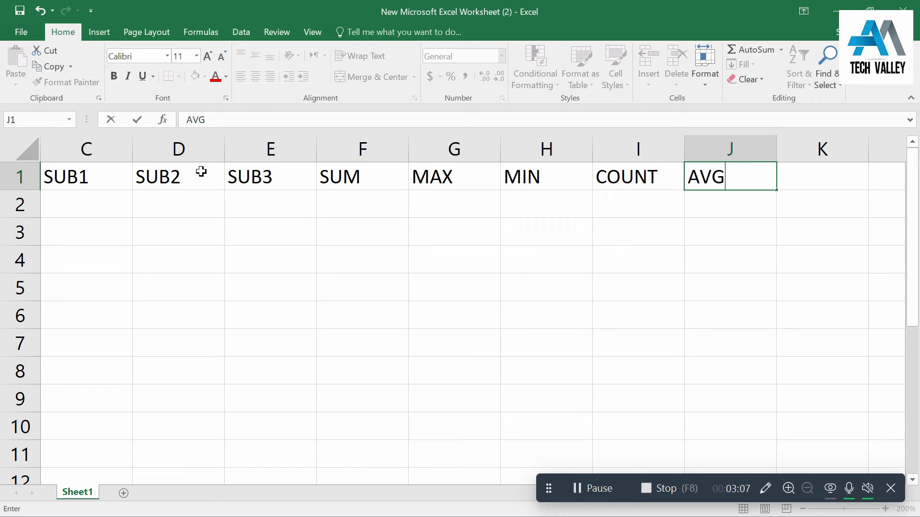
pyautogui.click(201, 171)
pyautogui.press('Left')
pyautogui.press('Left')
pyautogui.press('Left')
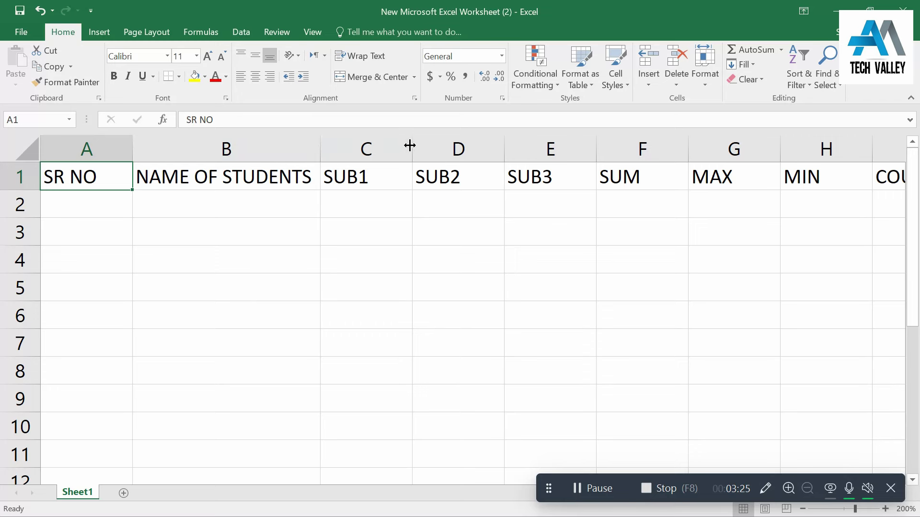
# Step: Narrow column C so it just fits the SUB1 heading
pyautogui.moveTo(415, 146); pyautogui.dragTo(369, 139)
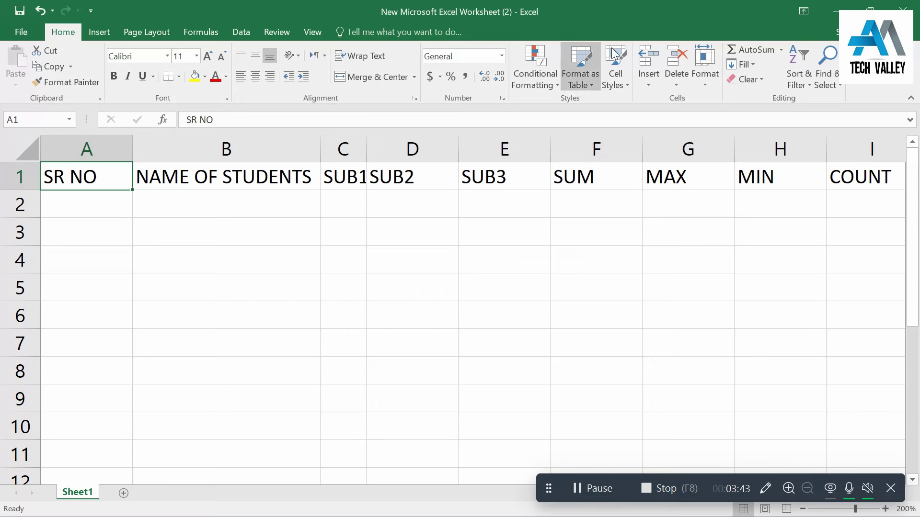
# Step: Select the heading row and autofit every column width to its text
pyautogui.click(705, 85)
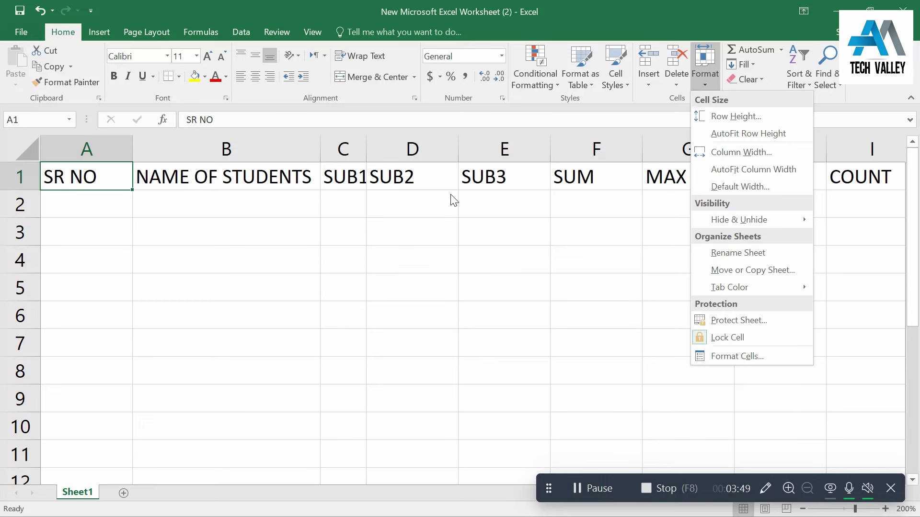
pyautogui.click(437, 165)
pyautogui.click(431, 184)
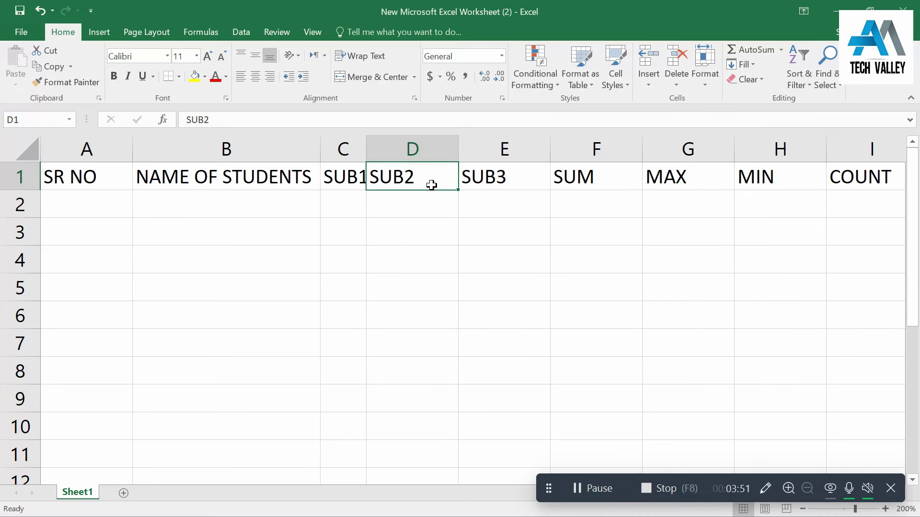
pyautogui.hotkey('ctrl', 'a')
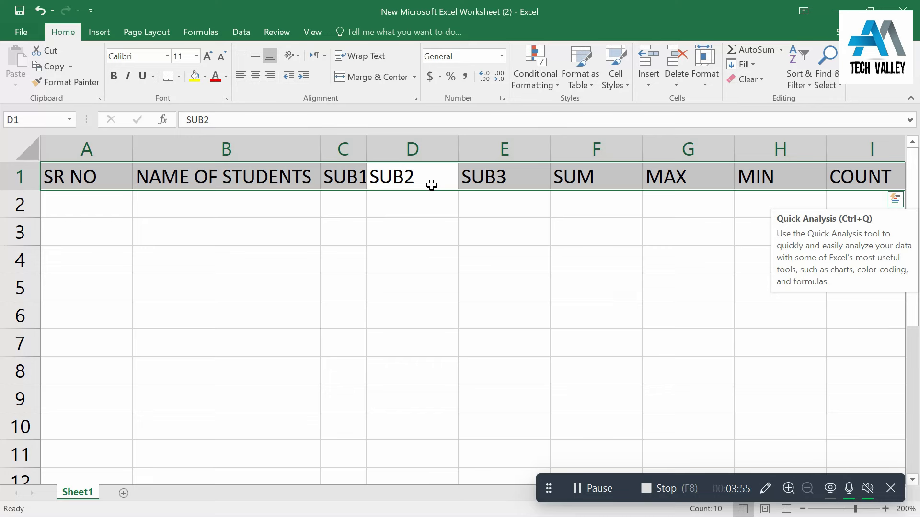
pyautogui.click(706, 77)
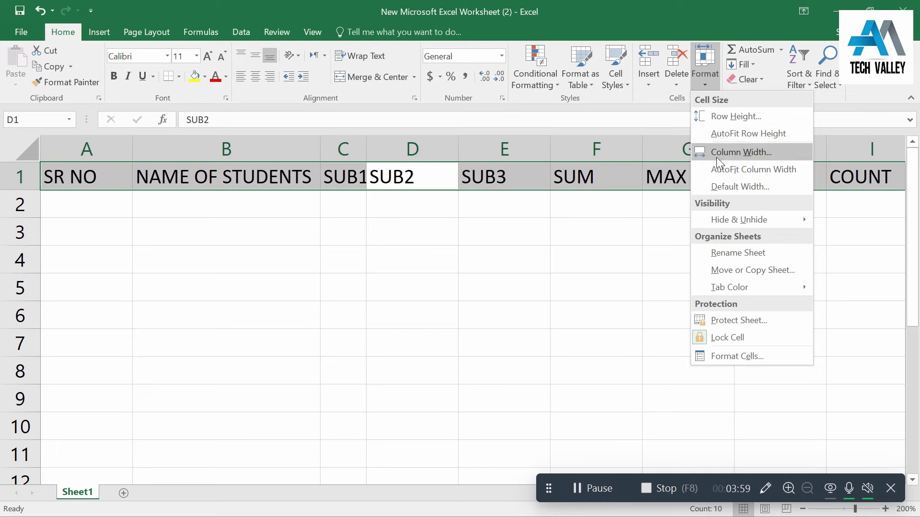
pyautogui.click(719, 170)
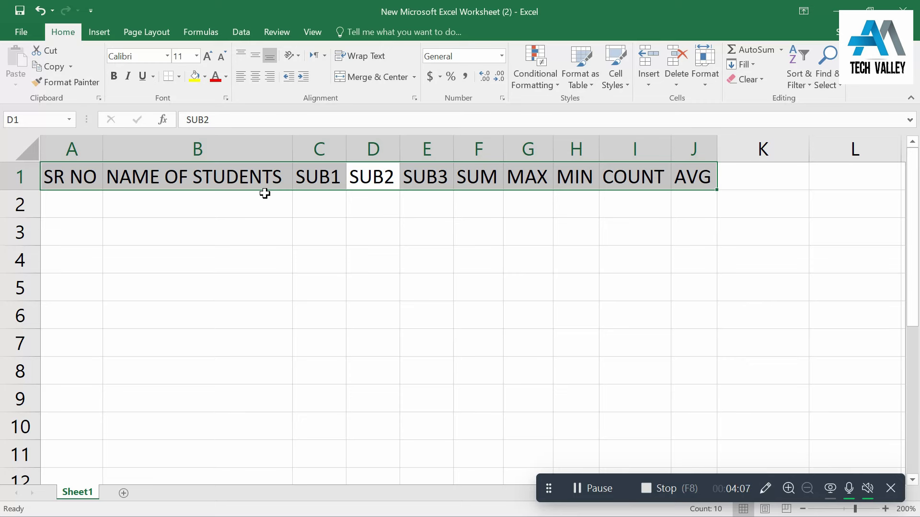
# Step: Undo the autofit to restore the wider heading columns
pyautogui.click(249, 199)
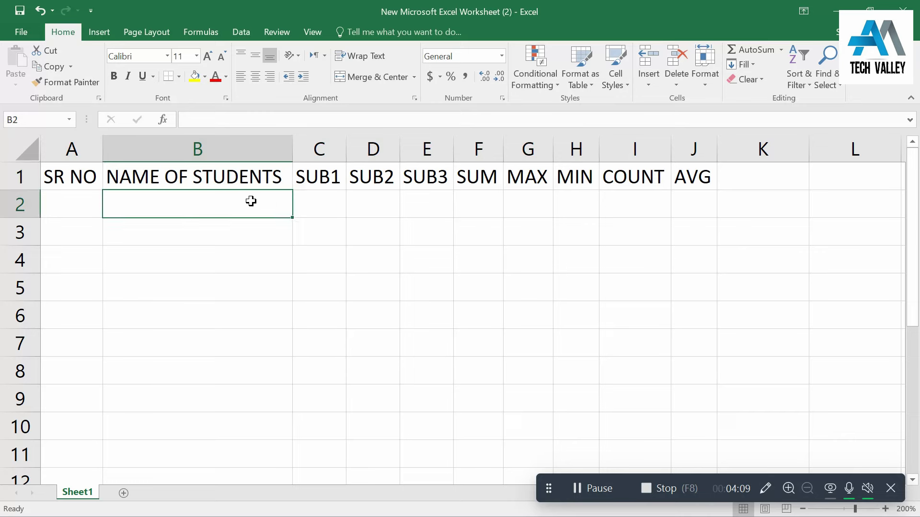
pyautogui.click(297, 180)
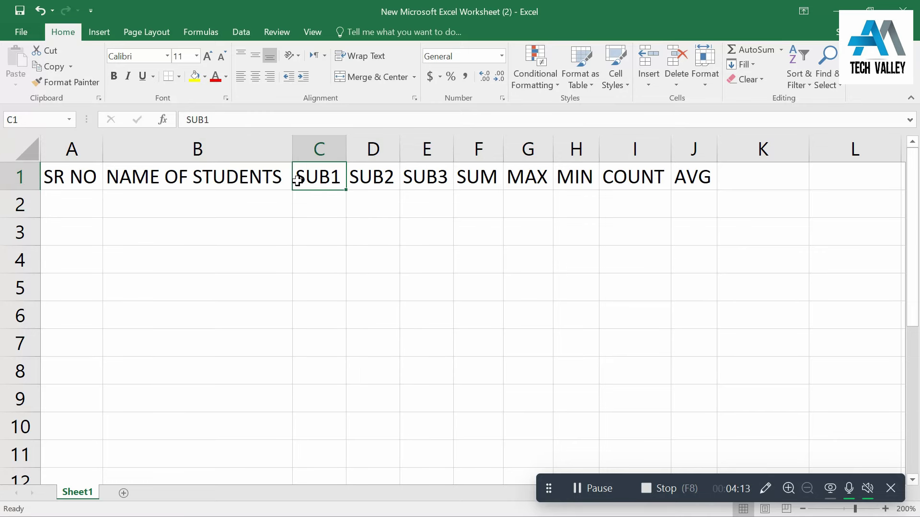
pyautogui.click(198, 178)
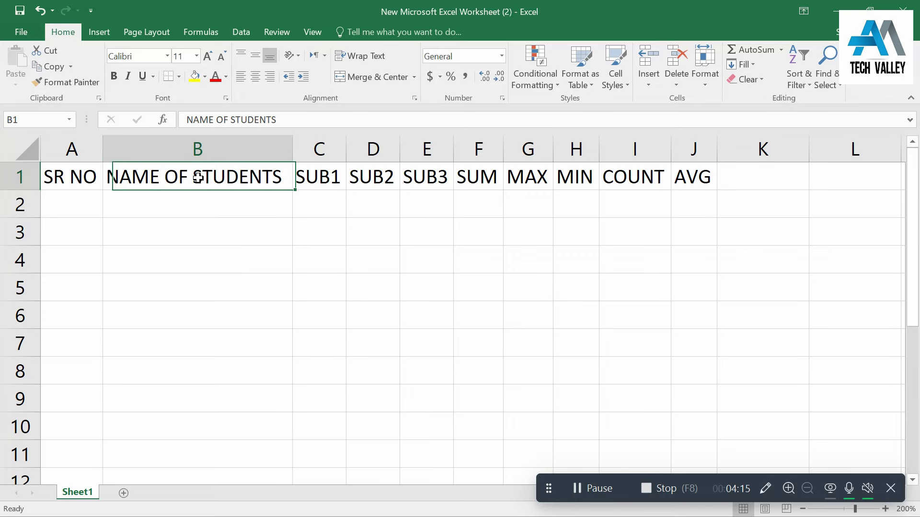
pyautogui.hotkey('ctrl', 'z')
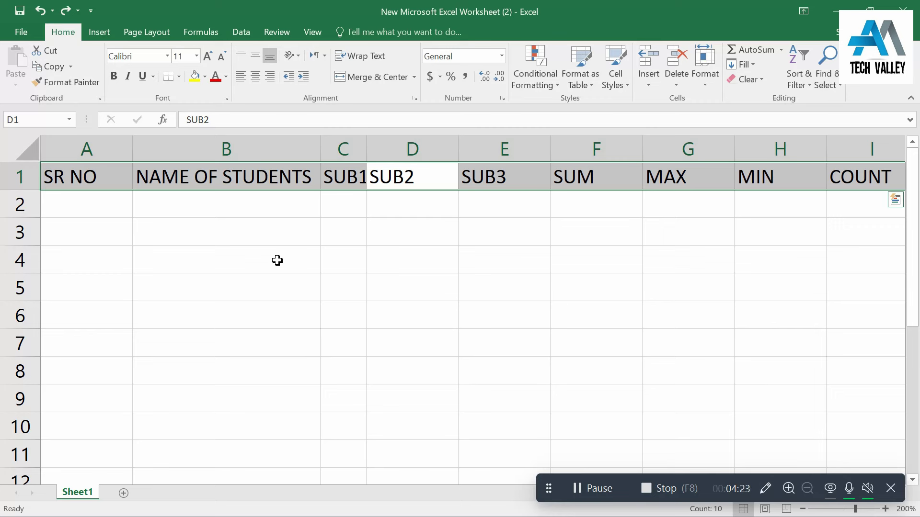
# Step: Autofit columns A through J to their headings with Alt, H, O, I
pyautogui.press('alt')
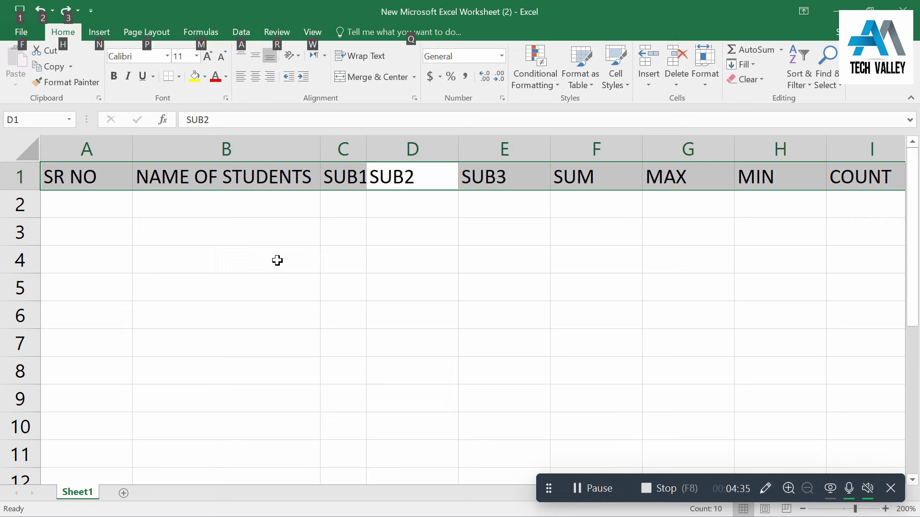
pyautogui.press('h')
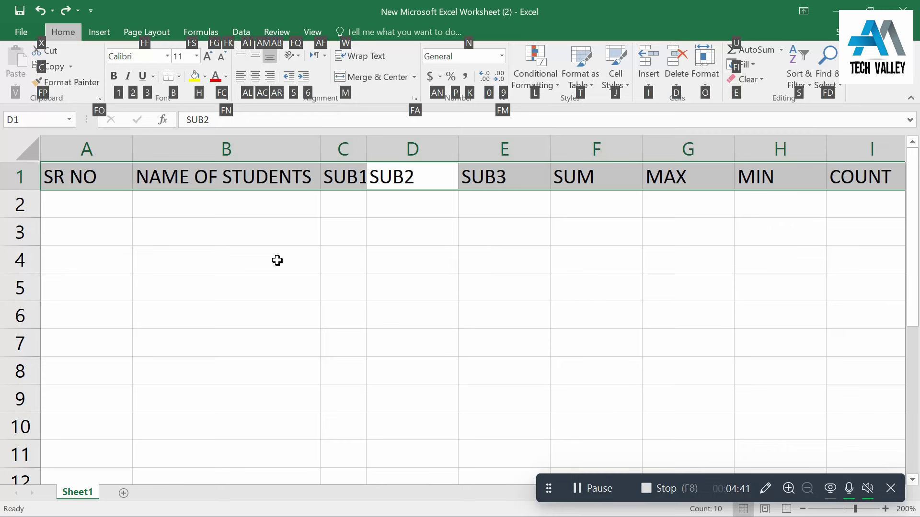
pyautogui.press('o')
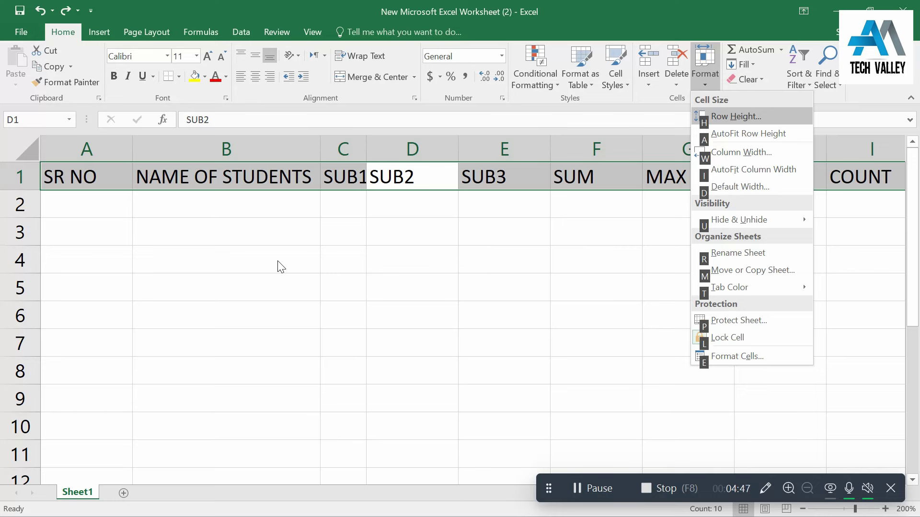
pyautogui.press('i')
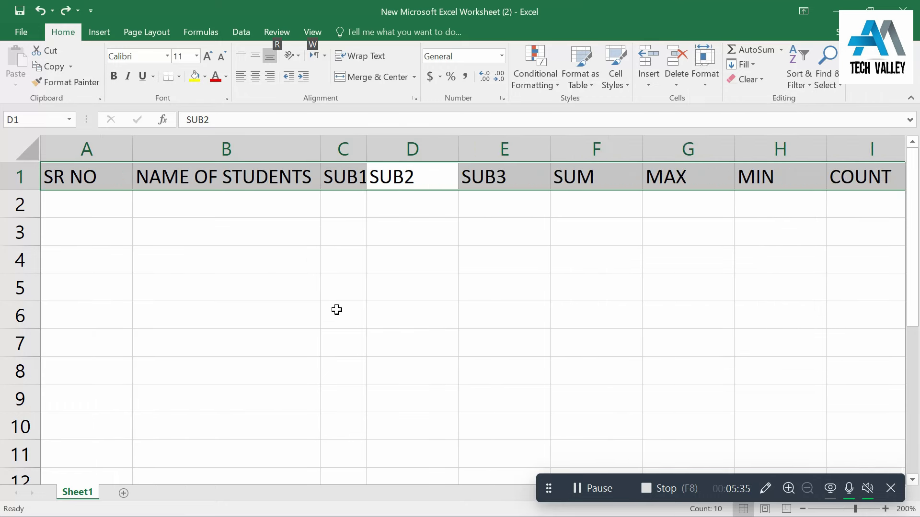
pyautogui.hotkey('alt', 'h')
pyautogui.press('o')
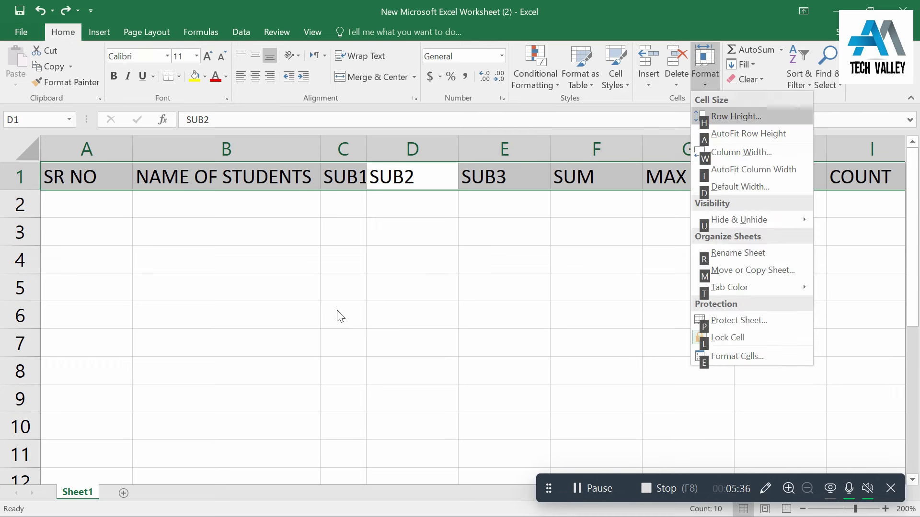
pyautogui.press('i')
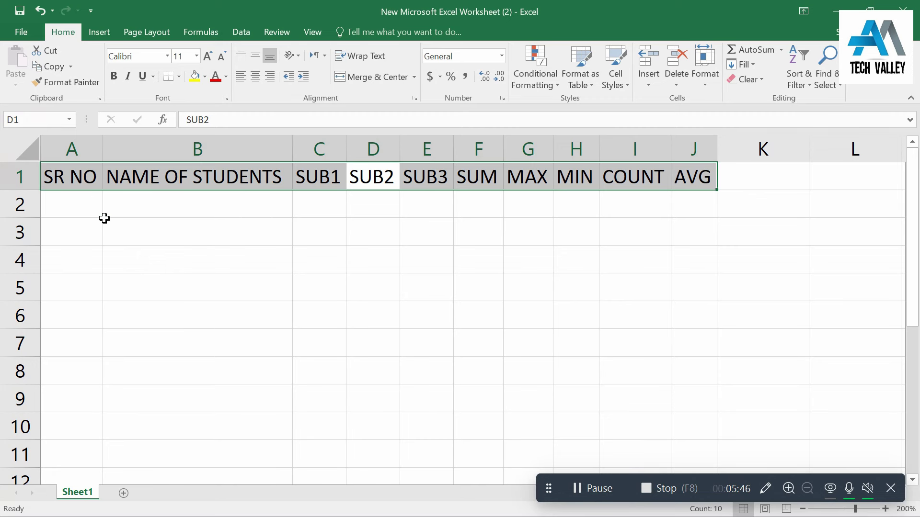
# Step: Enter serial numbers 1 in A2 and 2 in A3
pyautogui.click(81, 202)
pyautogui.write('1')
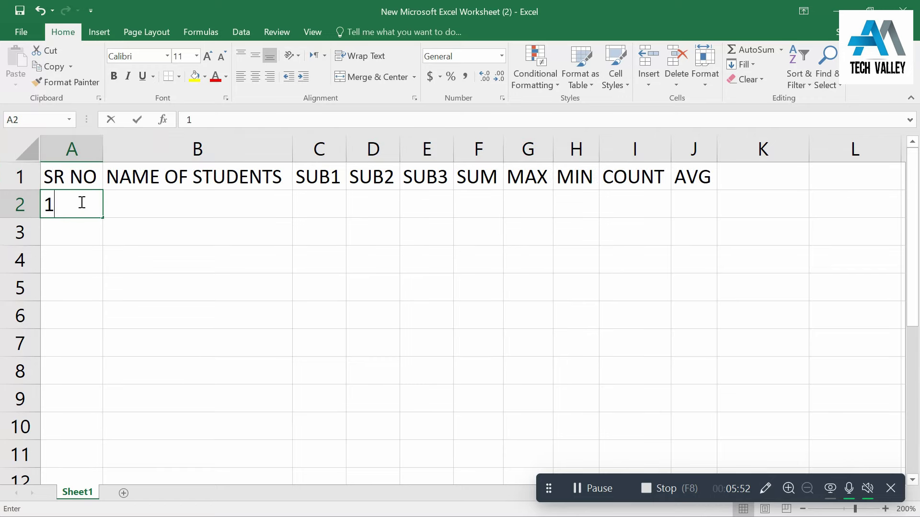
pyautogui.press('Return')
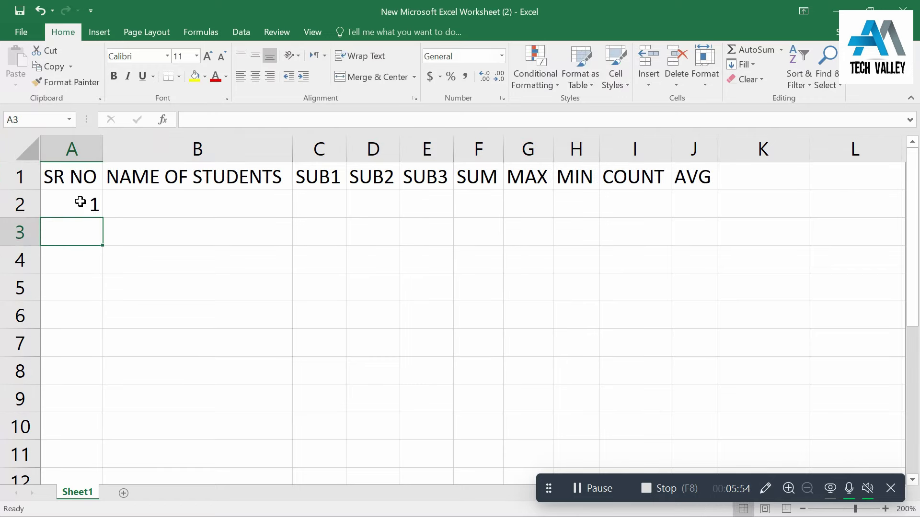
pyautogui.write('2')
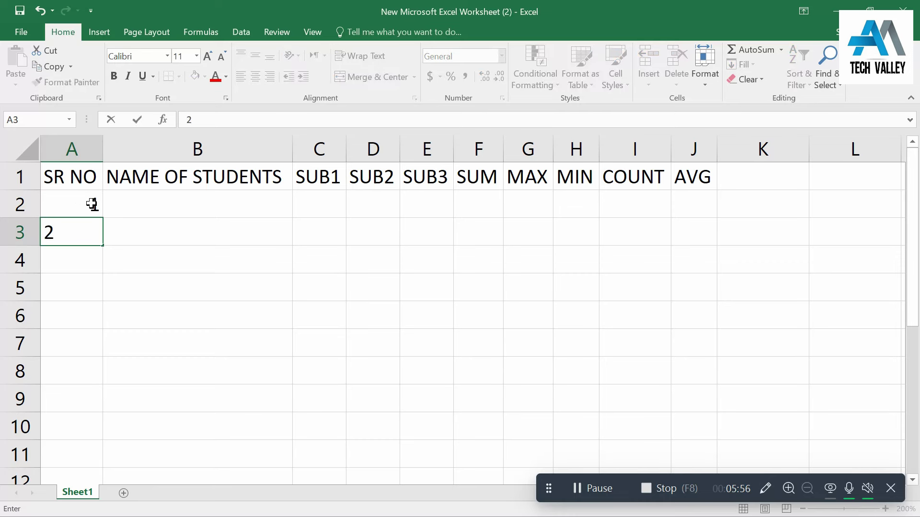
pyautogui.click(92, 204)
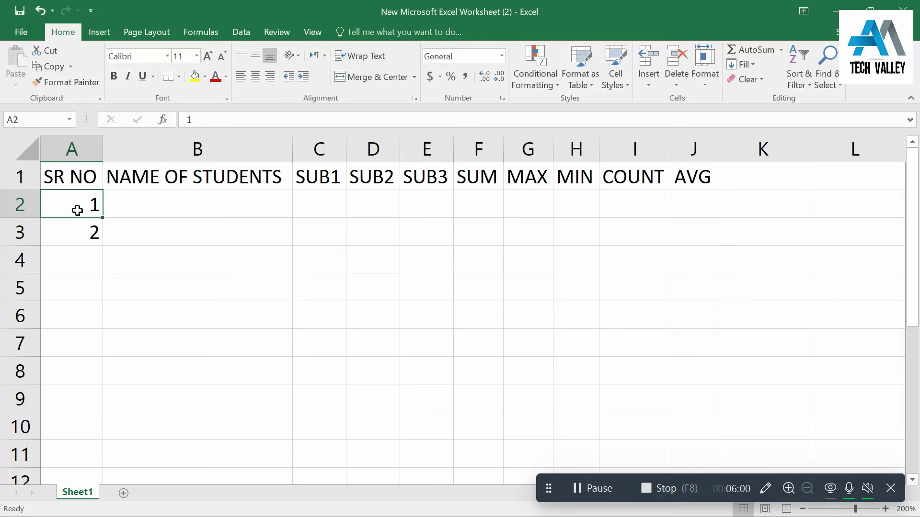
# Step: Fill the A2:A3 series down to A6, then undo that fill
pyautogui.moveTo(78, 211); pyautogui.dragTo(79, 228)
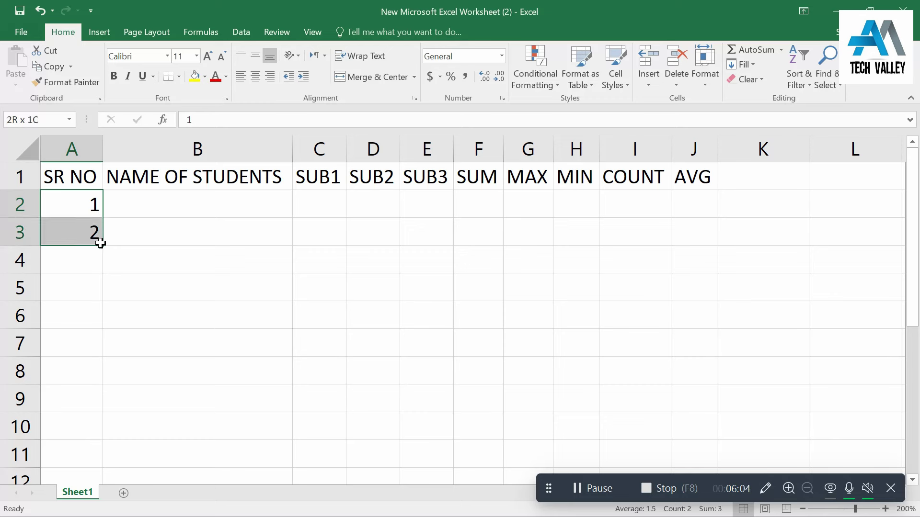
pyautogui.moveTo(54, 205)
pyautogui.mouseDown()
pyautogui.moveTo(68, 230)
pyautogui.moveTo(82, 228)
pyautogui.mouseUp()
pyautogui.moveTo(97, 242); pyautogui.dragTo(101, 243)
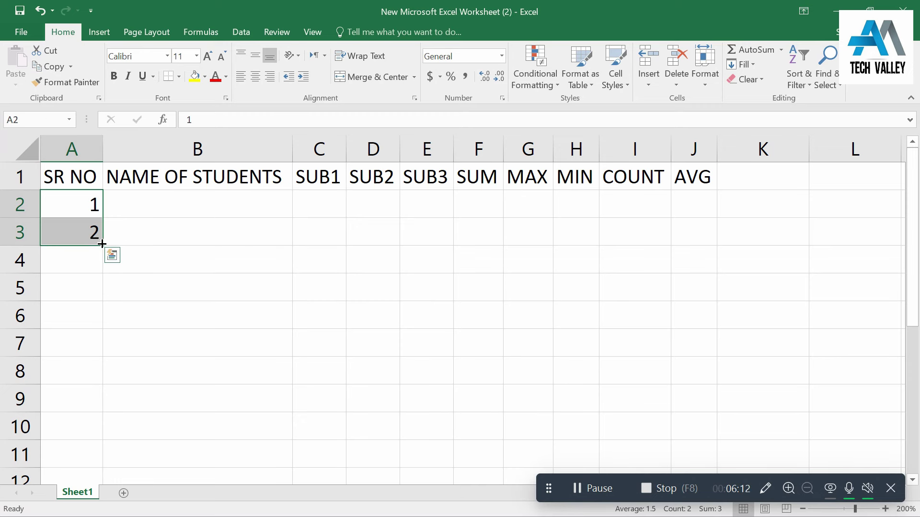
pyautogui.moveTo(101, 243); pyautogui.dragTo(101, 244)
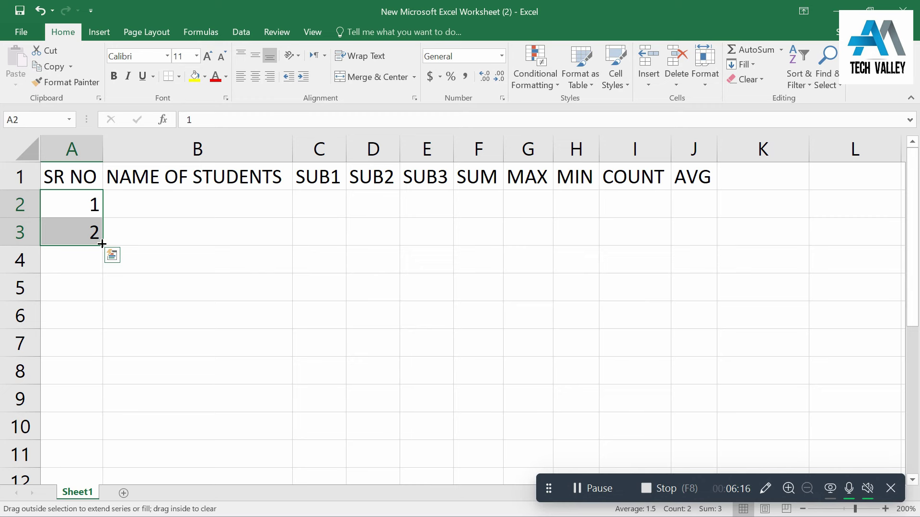
pyautogui.moveTo(101, 244); pyautogui.dragTo(98, 324)
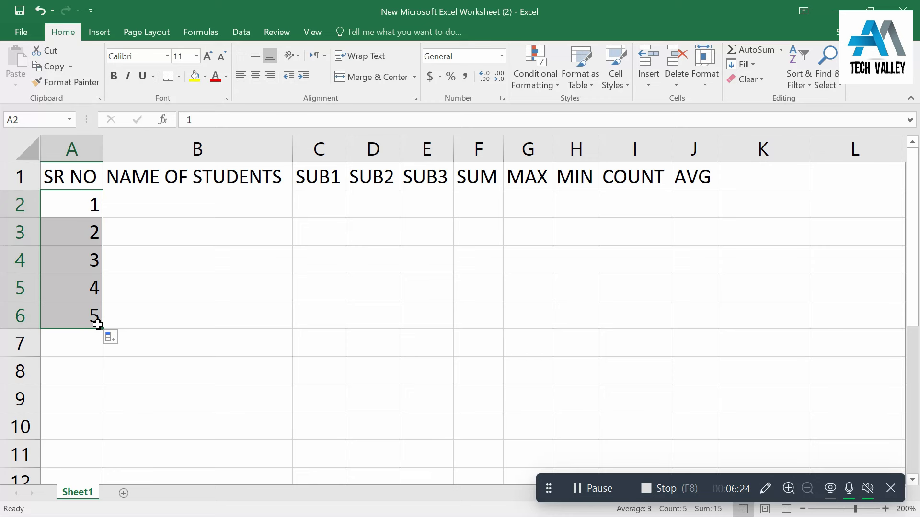
pyautogui.hotkey('ctrl', 'z')
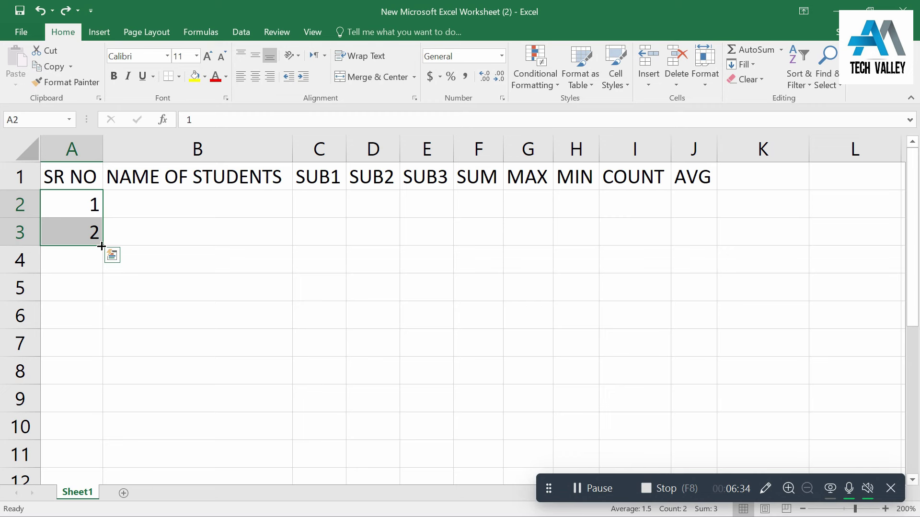
# Step: Clear A3, fill the series from A2 down to A7, and delete the extra 6 in A7
pyautogui.click(76, 206)
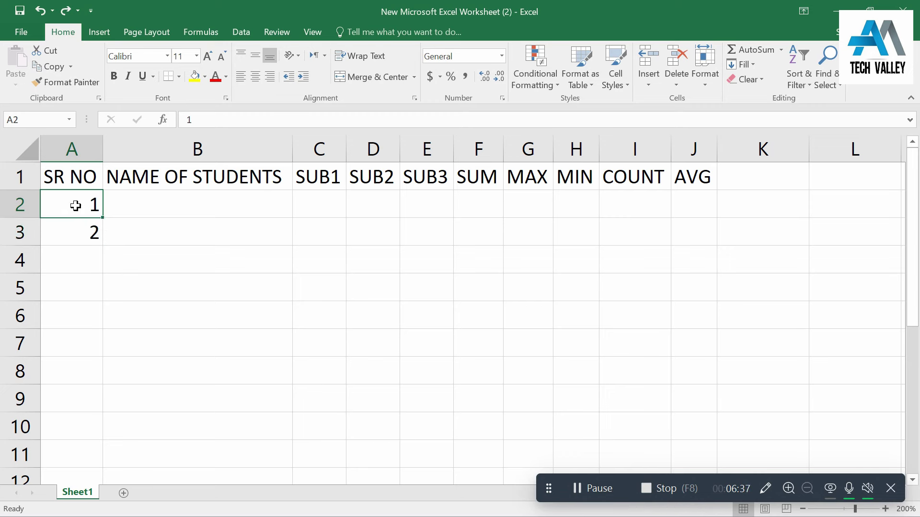
pyautogui.click(91, 228)
pyautogui.press('BackSpace')
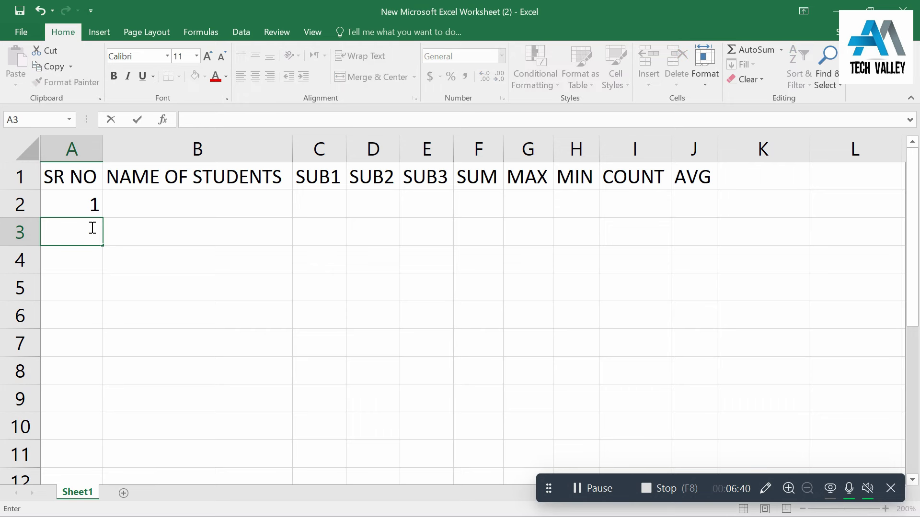
pyautogui.click(84, 201)
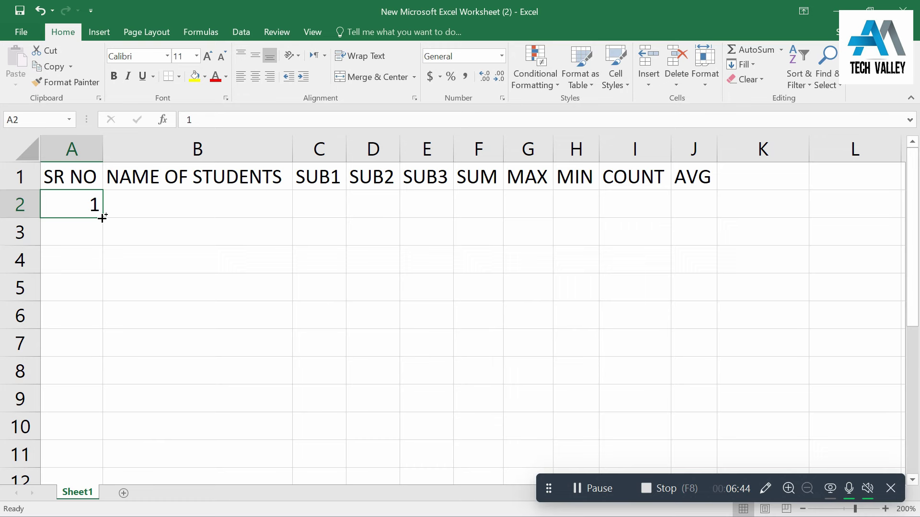
pyautogui.moveTo(103, 218); pyautogui.dragTo(94, 345)
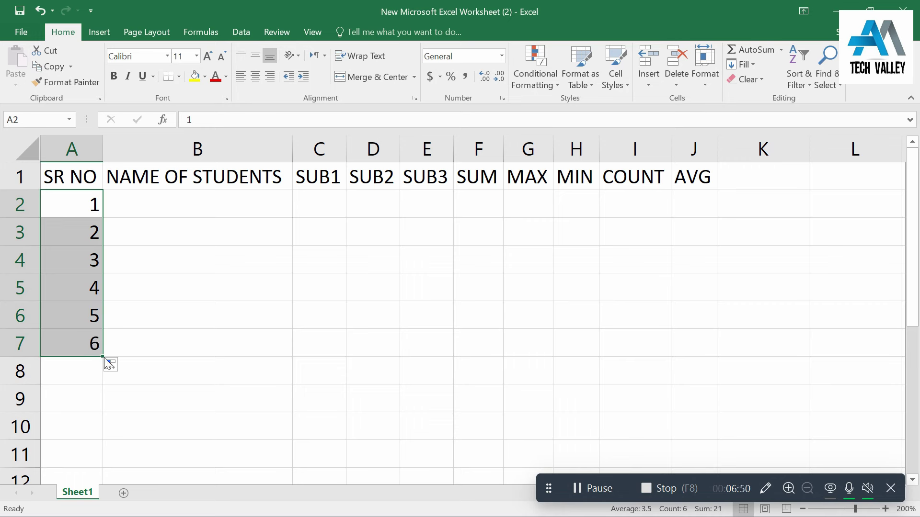
pyautogui.click(89, 345)
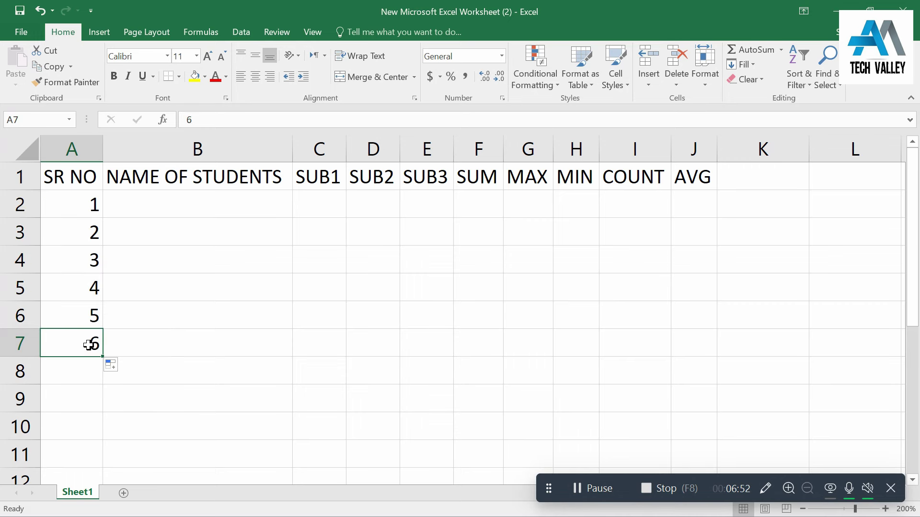
pyautogui.press('Delete')
pyautogui.click(73, 309)
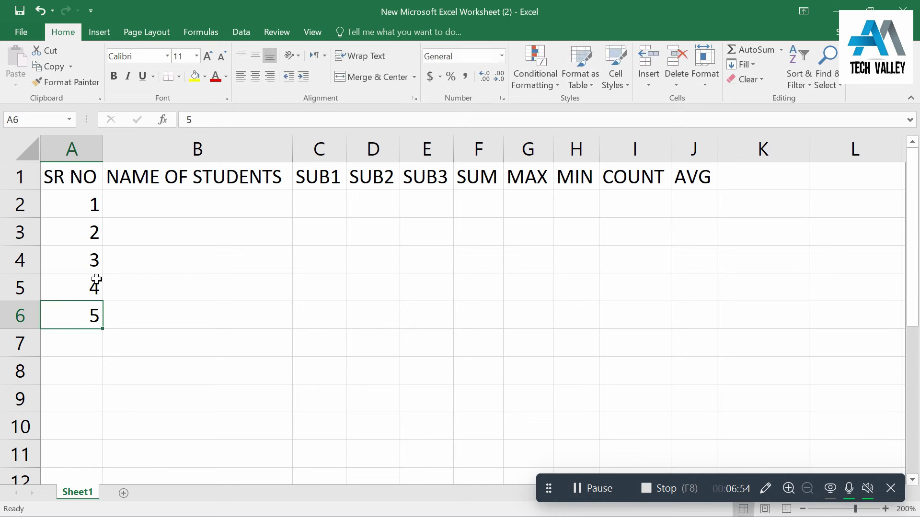
# Step: Enter the first three student names in B2 through B4
pyautogui.click(167, 193)
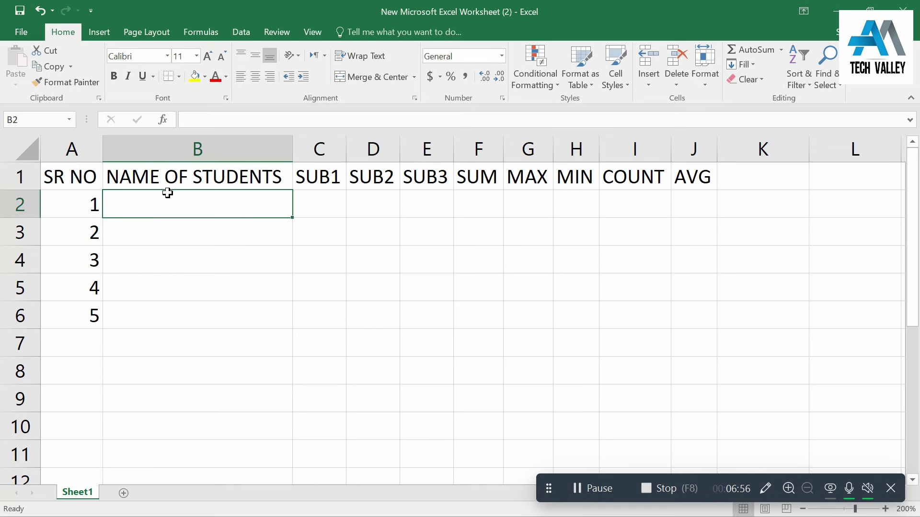
pyautogui.write('ali')
pyautogui.press('Return')
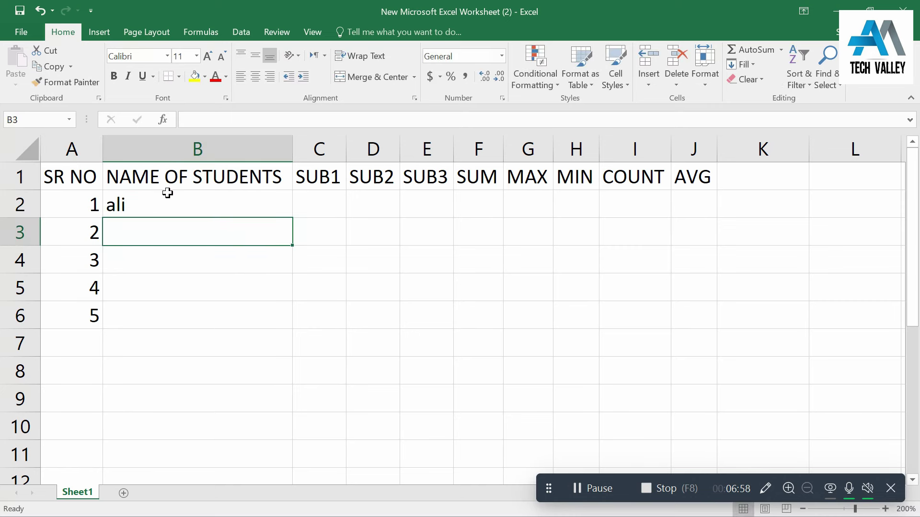
pyautogui.write('hassan')
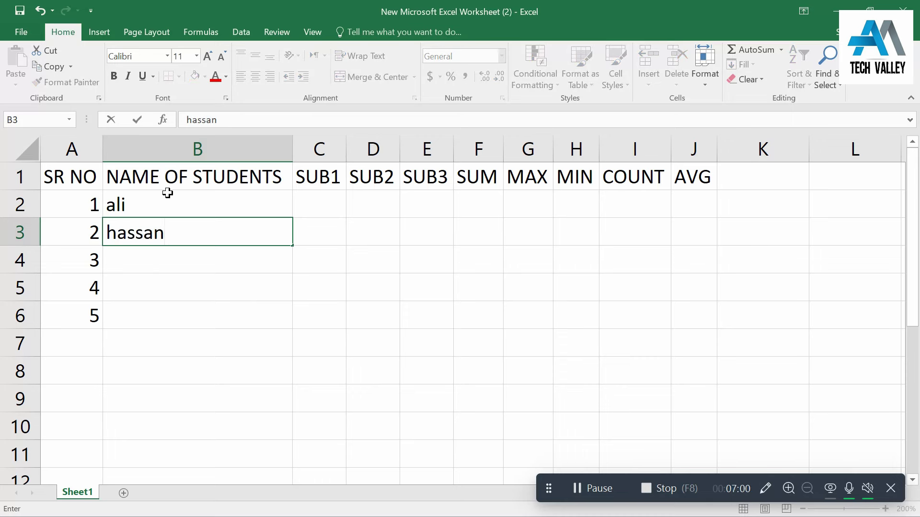
pyautogui.press('Return')
pyautogui.write('hussain')
pyautogui.press('Return')
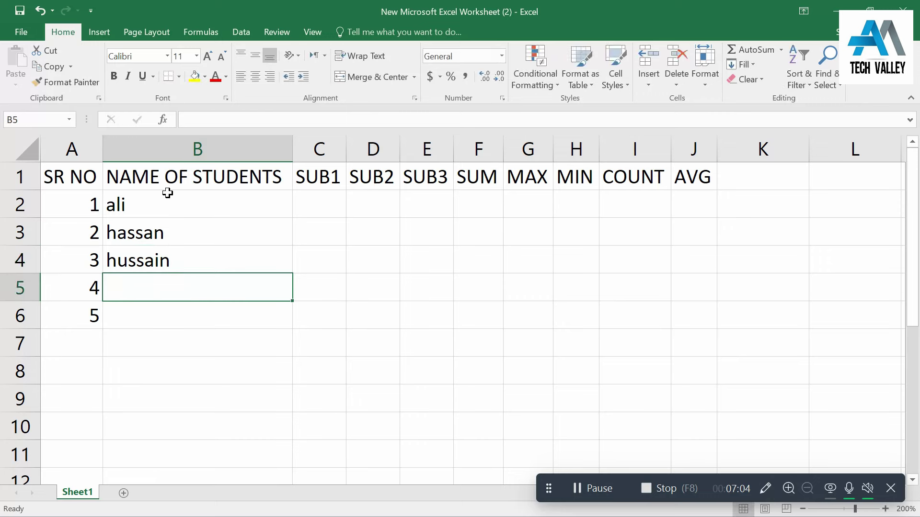
# Step: Enter the fourth and fifth student names in B5 and B6
pyautogui.write('am')
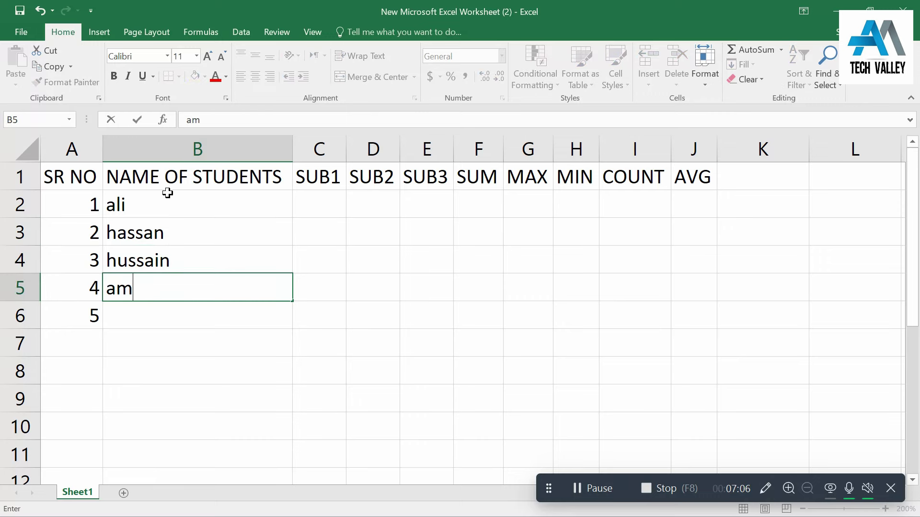
pyautogui.press('BackSpace')
pyautogui.write('nas')
pyautogui.press('Return')
pyautogui.write('asad')
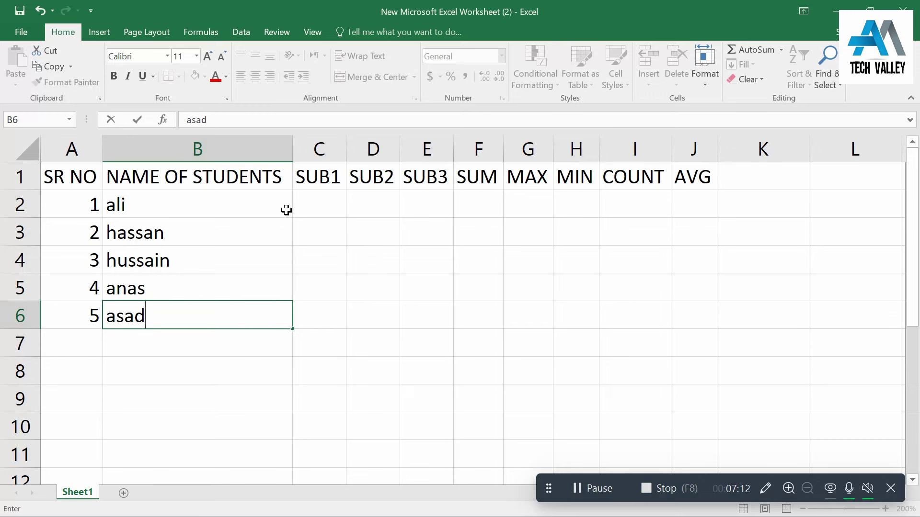
pyautogui.click(324, 211)
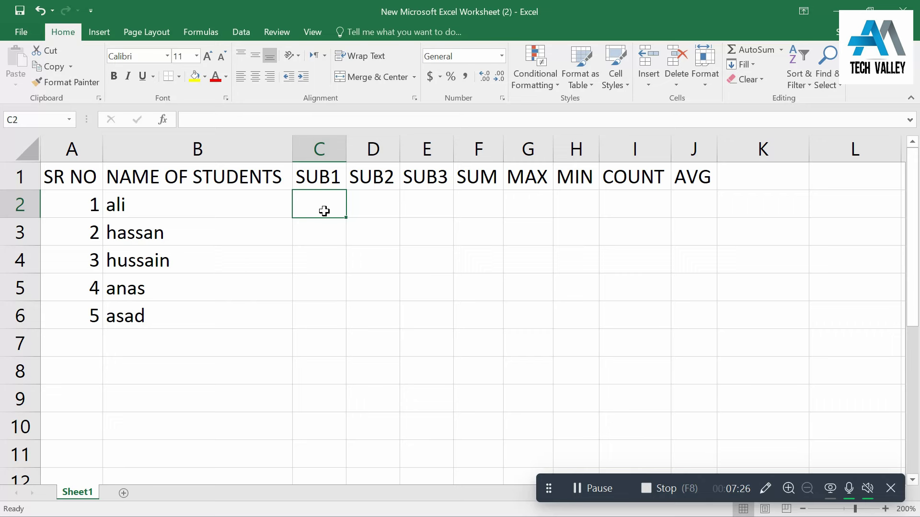
# Step: Select the C2:E6 marks range for the three subjects and paste into it
pyautogui.doubleClick(334, 205)
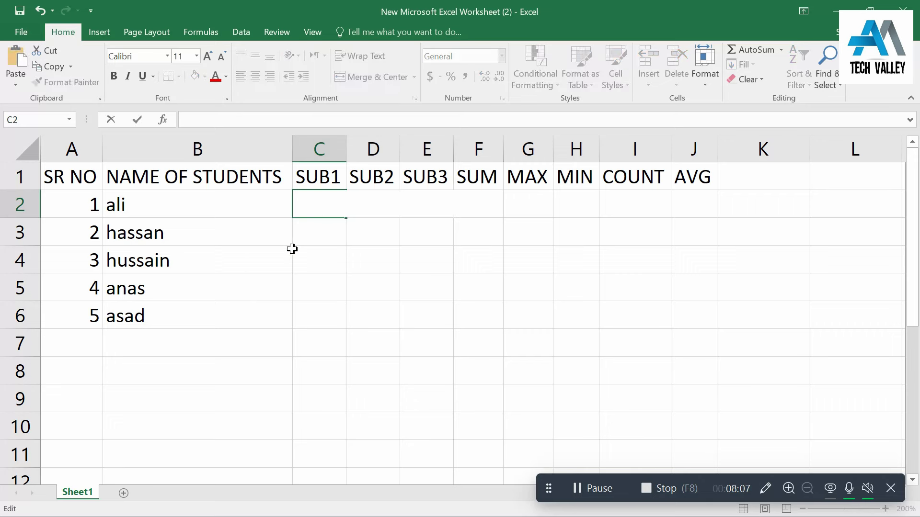
pyautogui.click(289, 251)
pyautogui.click(321, 191)
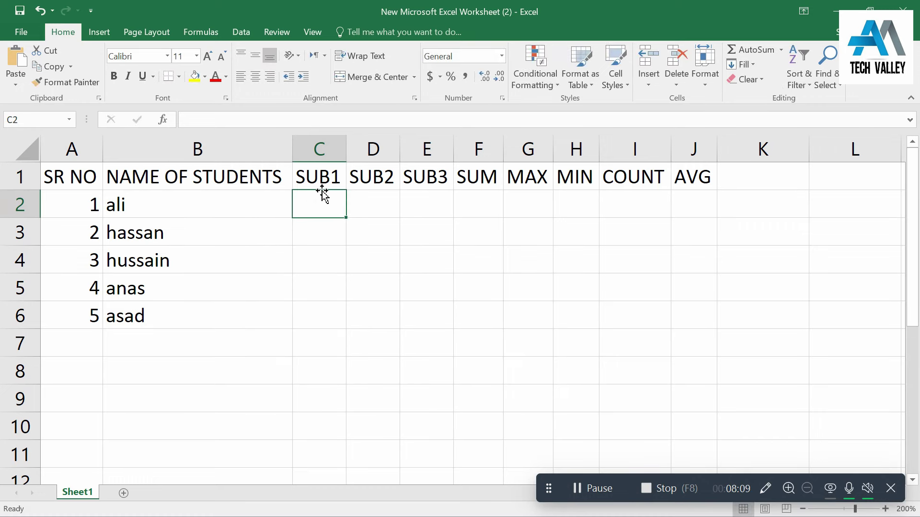
pyautogui.moveTo(355, 209); pyautogui.dragTo(423, 318)
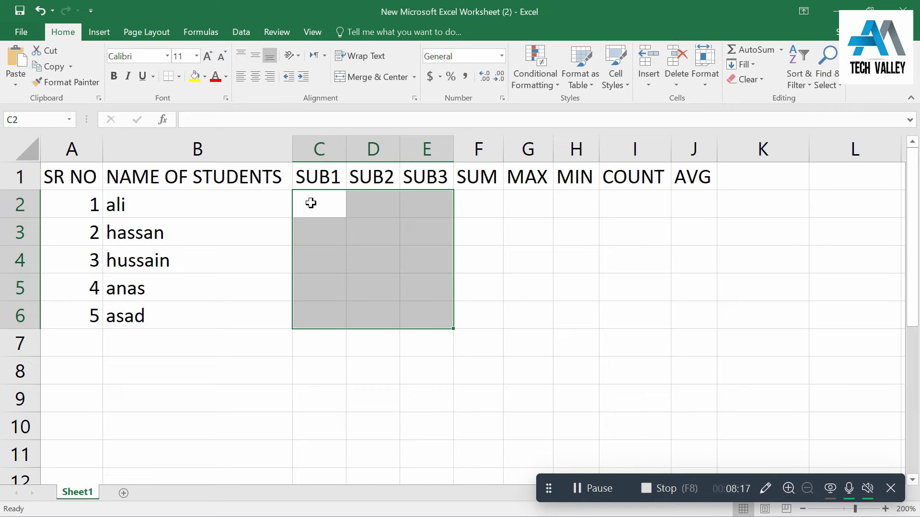
pyautogui.hotkey('ctrl', 'v')
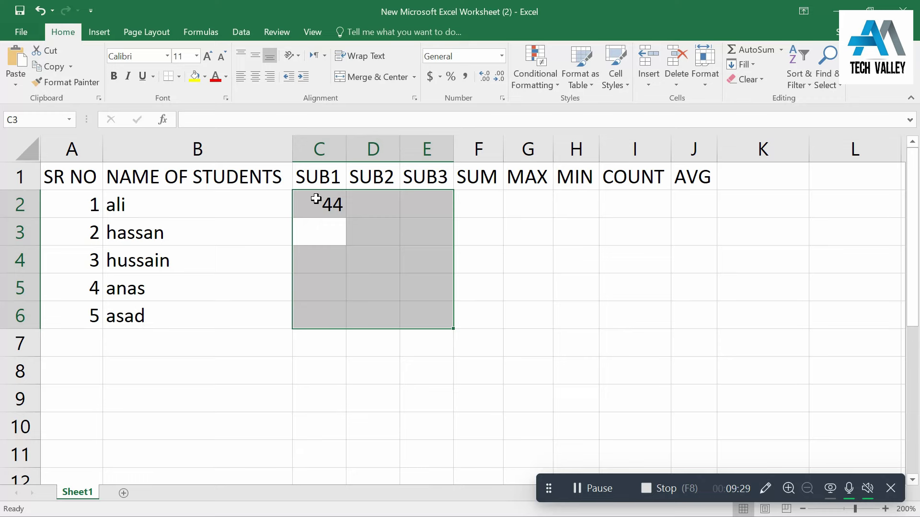
pyautogui.write('58\t74\t49')
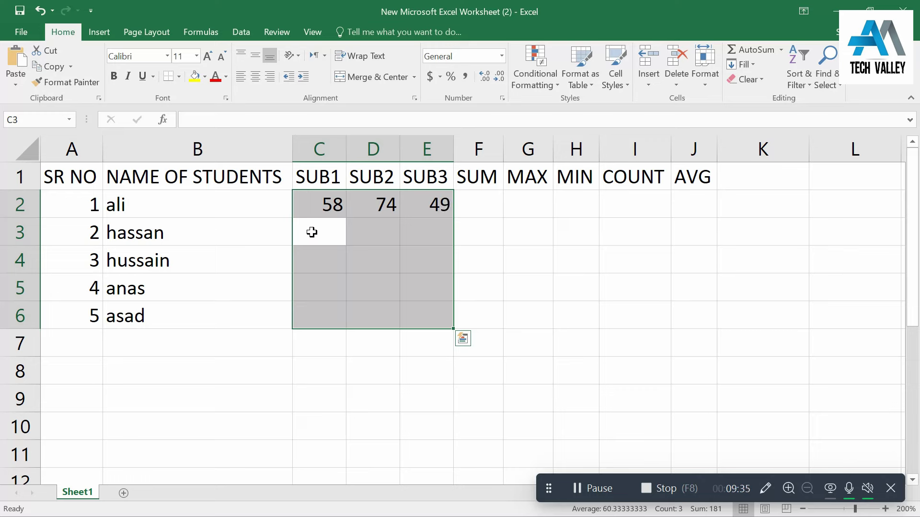
# Step: Enter =RANDBETWEEN(1,99) random-mark formulas and copy them across the student rows
pyautogui.write('=RANDBETWEEN')
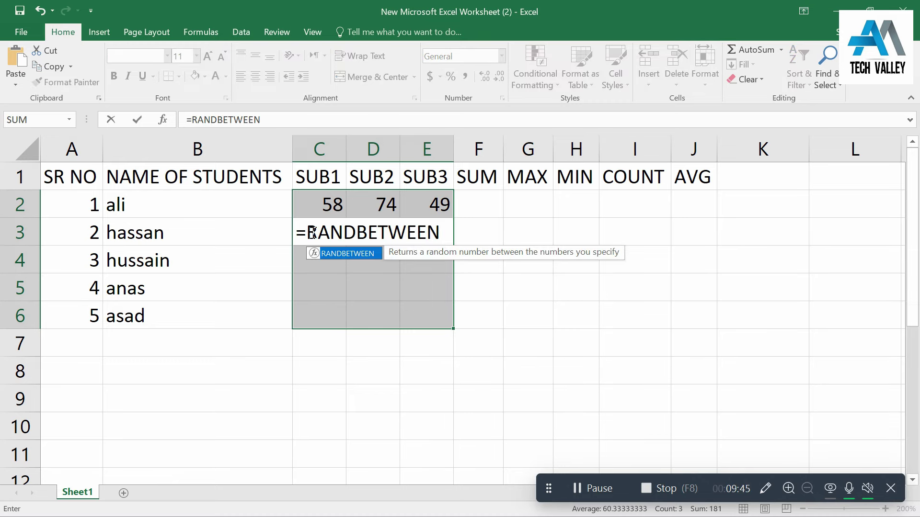
pyautogui.write('(1,')
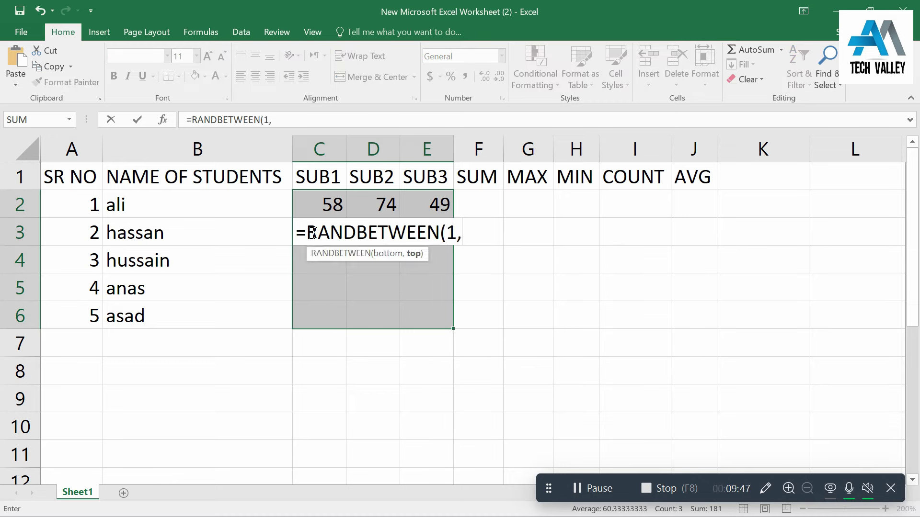
pyautogui.write('99')
pyautogui.press('Return')
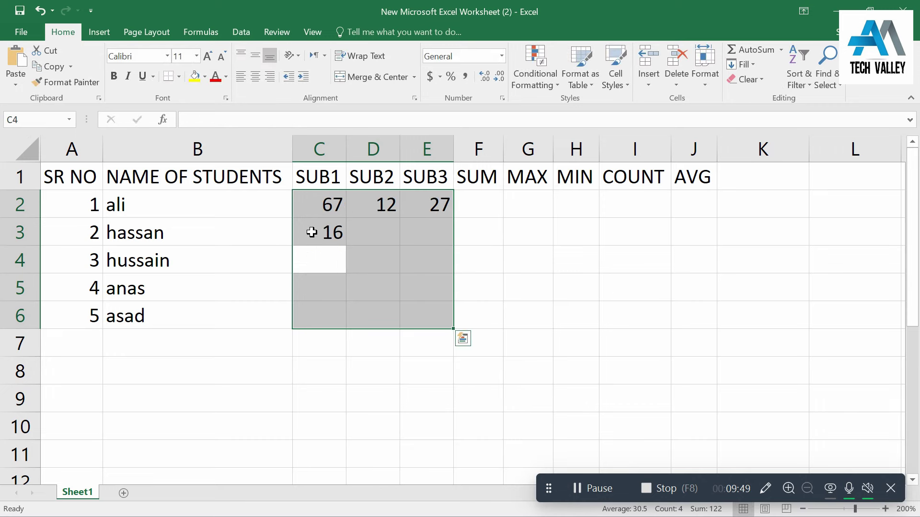
pyautogui.hotkey('ctrl', 'r')
pyautogui.press('F9')
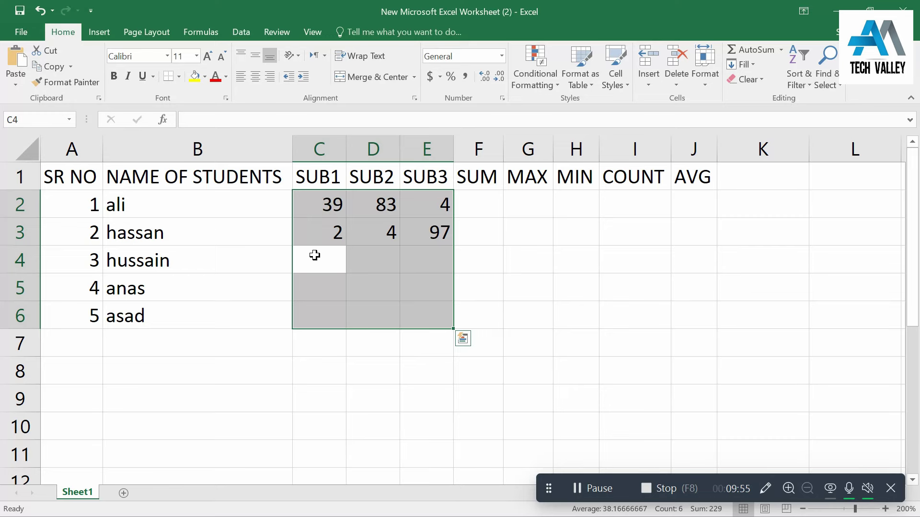
pyautogui.write('=')
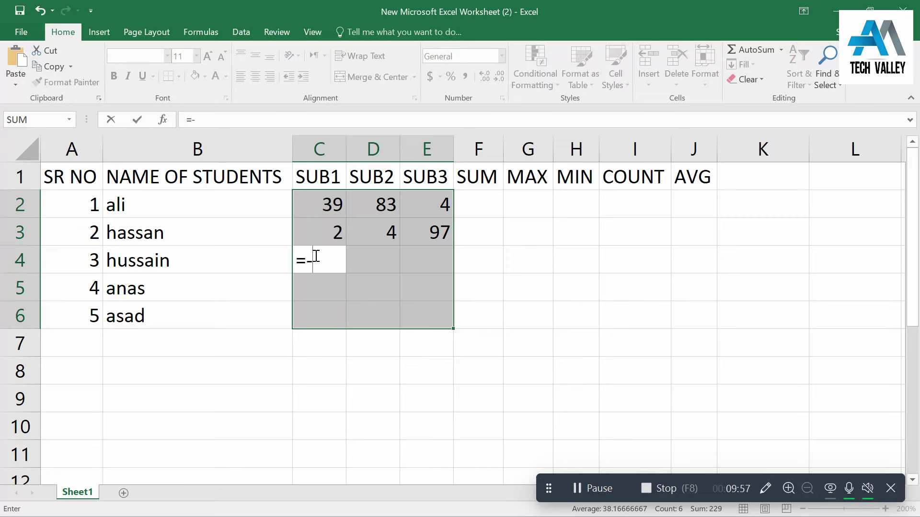
pyautogui.write('RANDBETWEEN(1,99')
pyautogui.press('Return')
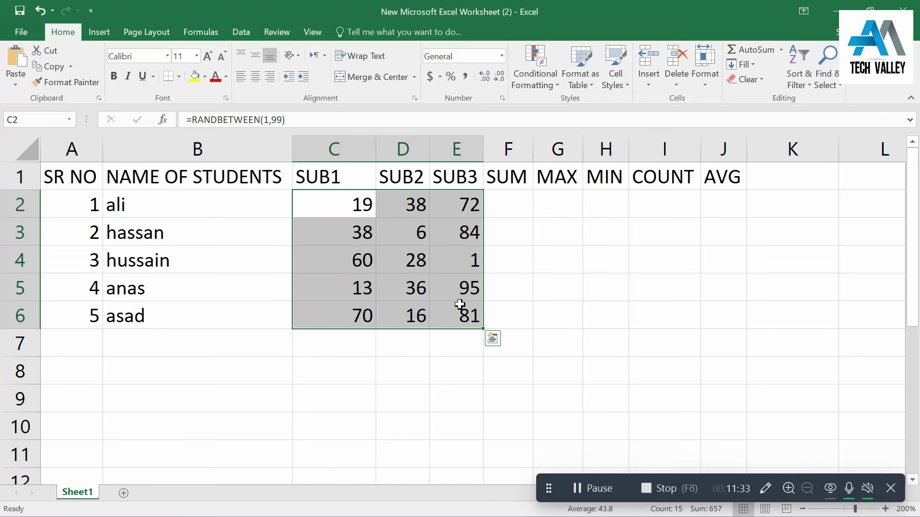
pyautogui.click(500, 199)
pyautogui.click(506, 228)
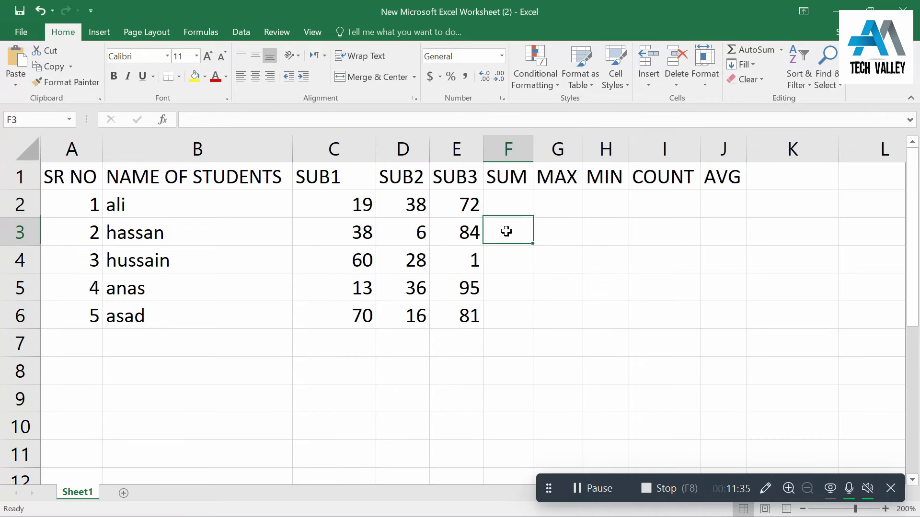
pyautogui.click(501, 210)
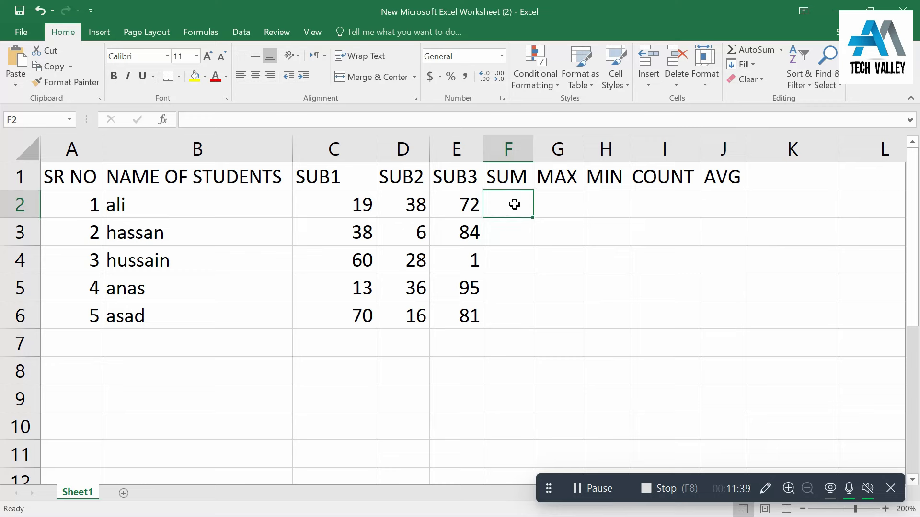
pyautogui.click(758, 51)
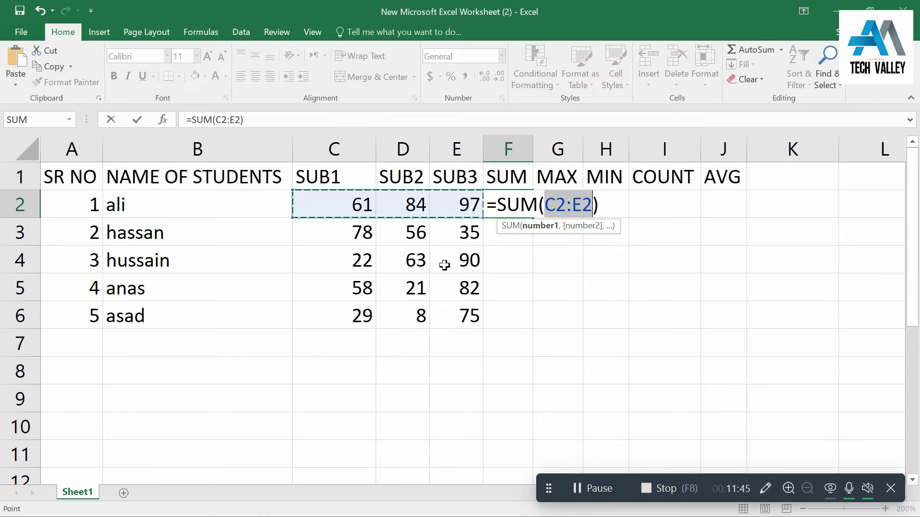
pyautogui.click(506, 237)
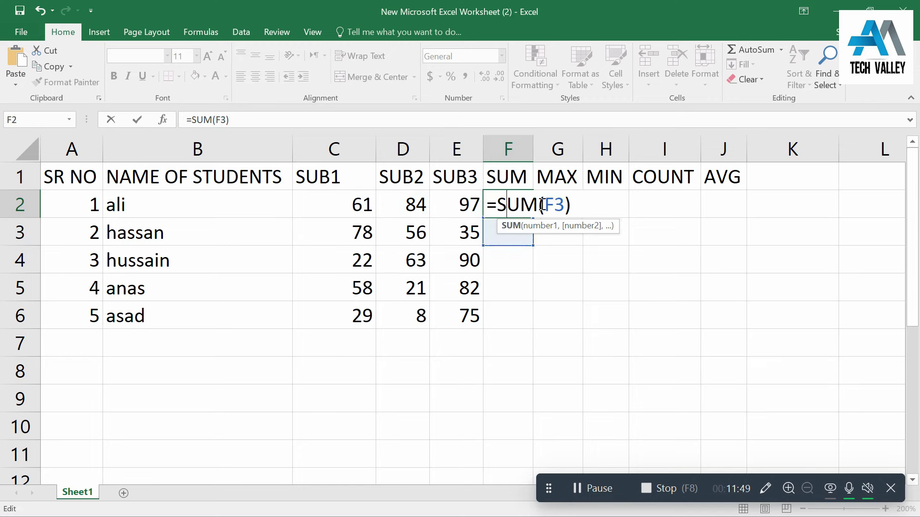
pyautogui.click(550, 205)
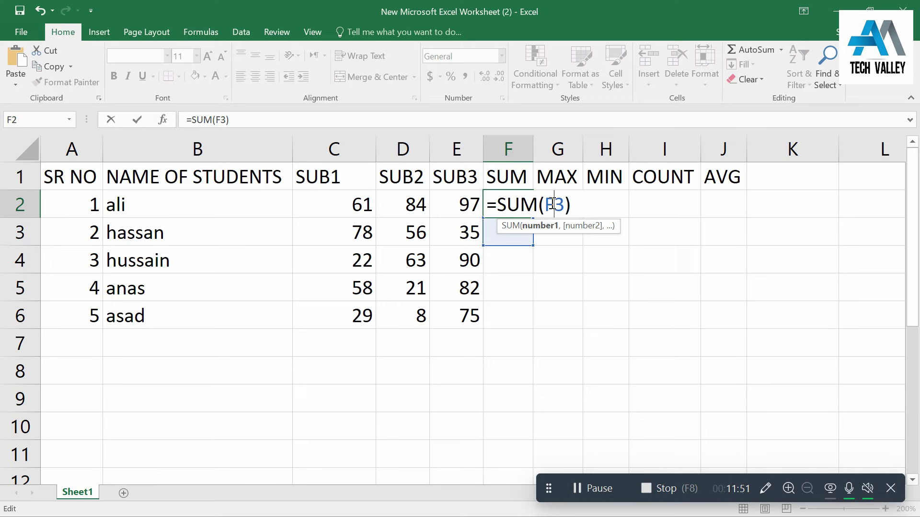
pyautogui.press('BackSpace')
pyautogui.press('Delete')
pyautogui.press('Delete')
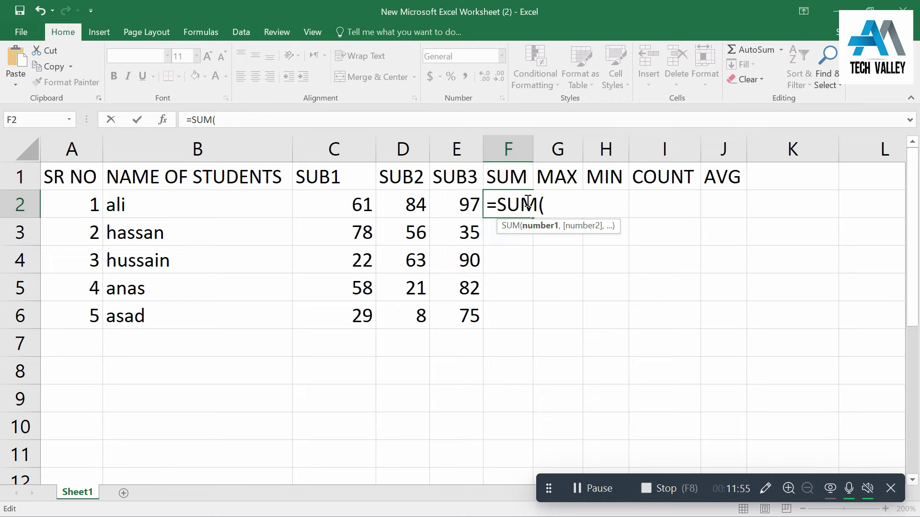
pyautogui.click(519, 201)
pyautogui.press('BackSpace')
pyautogui.press('Delete')
pyautogui.press('Delete')
pyautogui.press('BackSpace')
pyautogui.press('BackSpace')
# Step: Convert the C2:E6 marks to fixed values with Paste Values, giving 26, 70 and 48
pyautogui.click(433, 274)
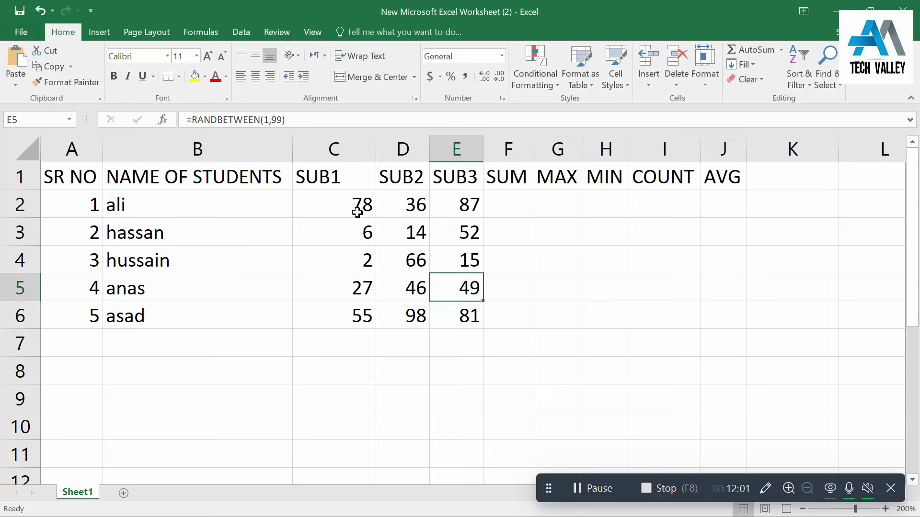
pyautogui.moveTo(355, 207); pyautogui.dragTo(459, 308)
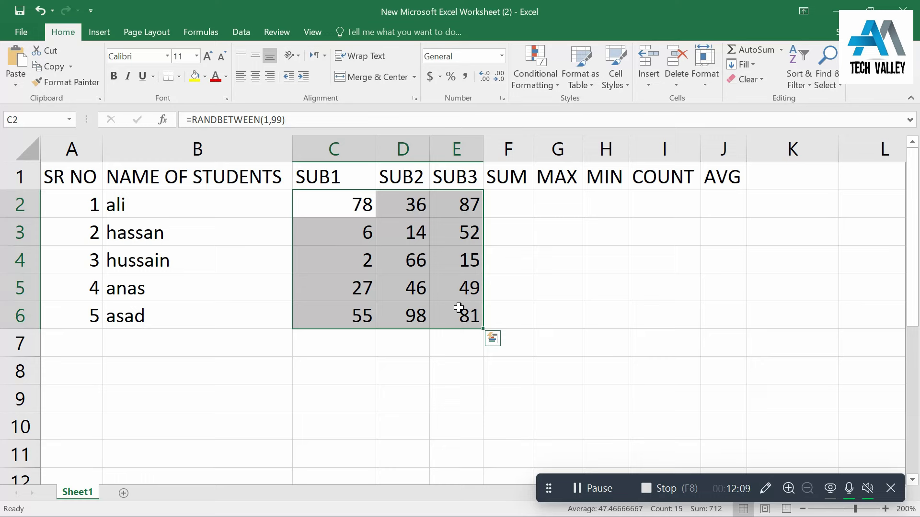
pyautogui.hotkey('ctrl', 'c')
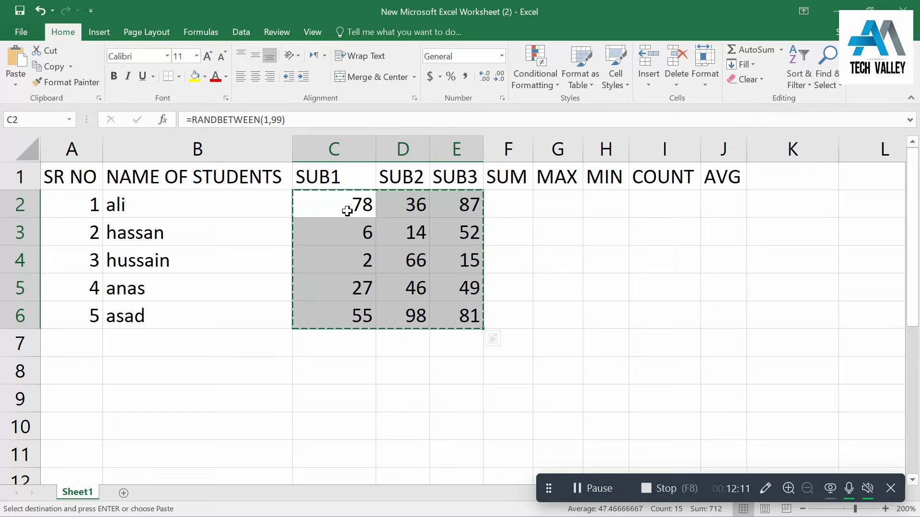
pyautogui.click(17, 87)
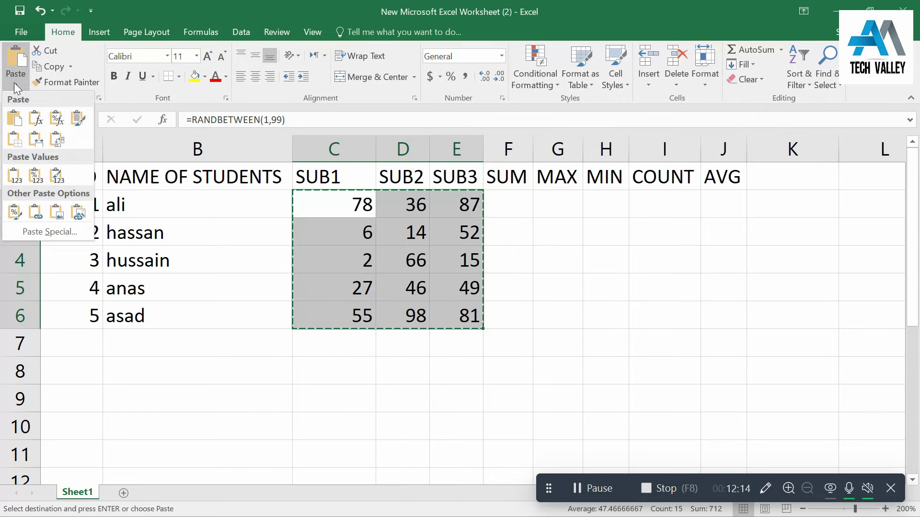
pyautogui.click(14, 181)
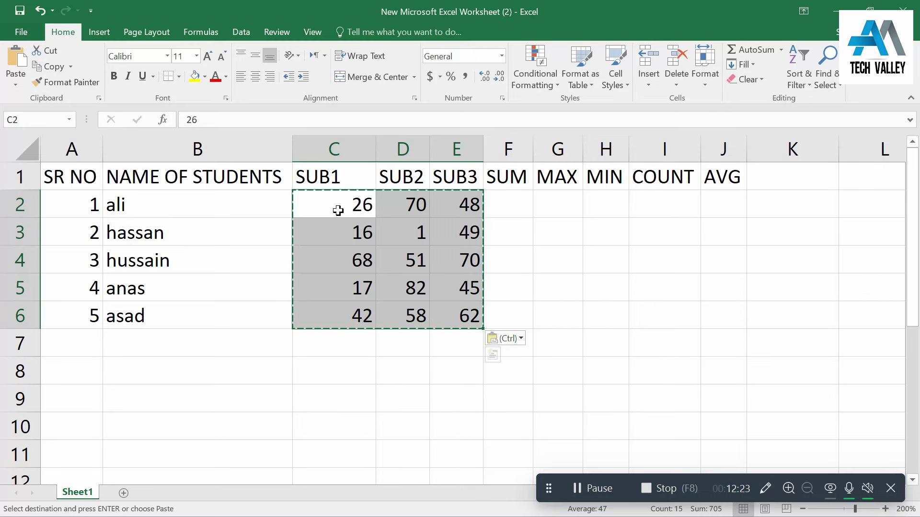
pyautogui.press('Return')
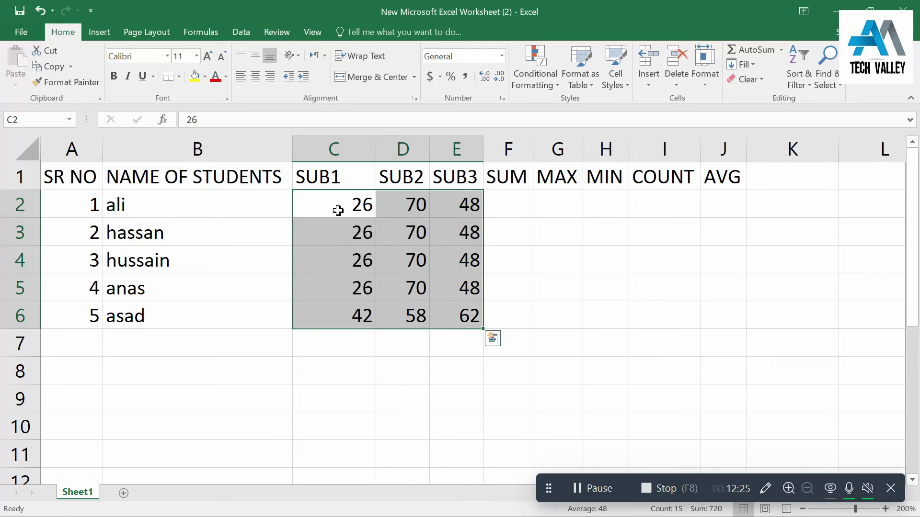
# Step: Put an AutoSum =SUM total in F2 and copy it down to F6, each showing 144
pyautogui.click(533, 243)
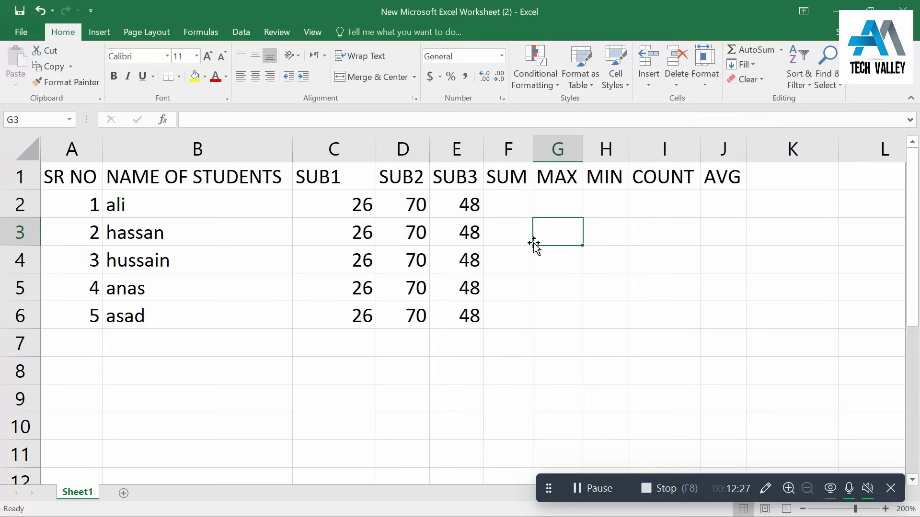
pyautogui.click(440, 234)
pyautogui.click(411, 238)
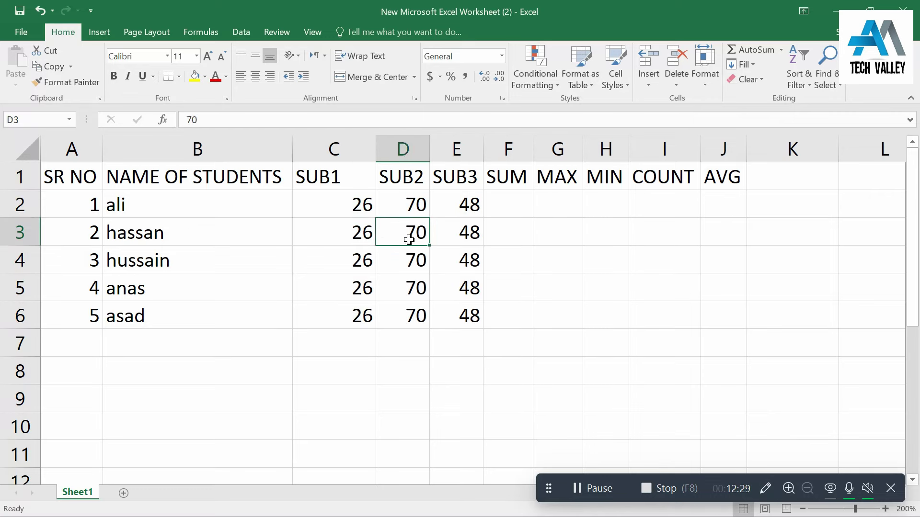
pyautogui.click(498, 208)
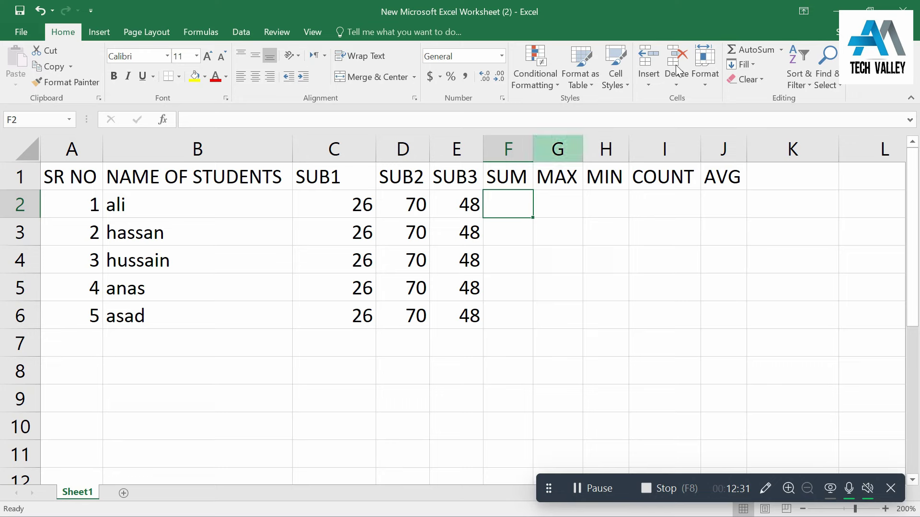
pyautogui.click(781, 50)
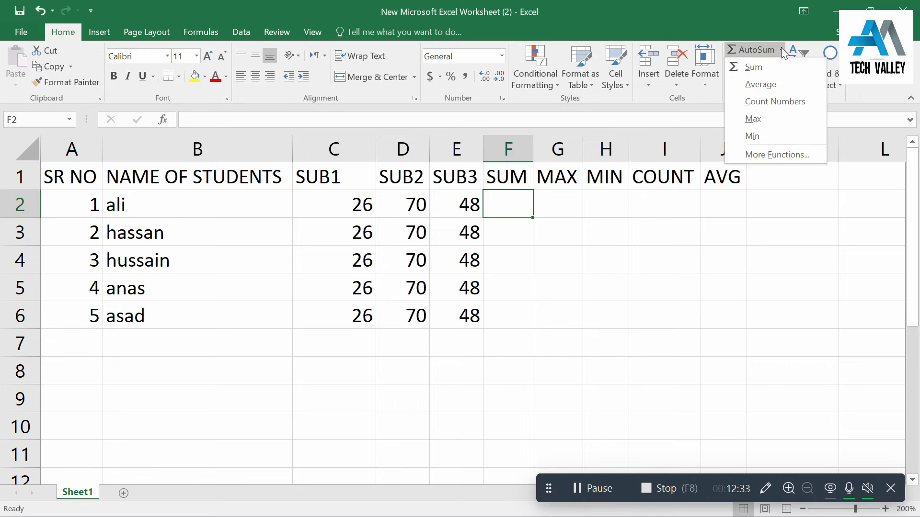
pyautogui.click(750, 65)
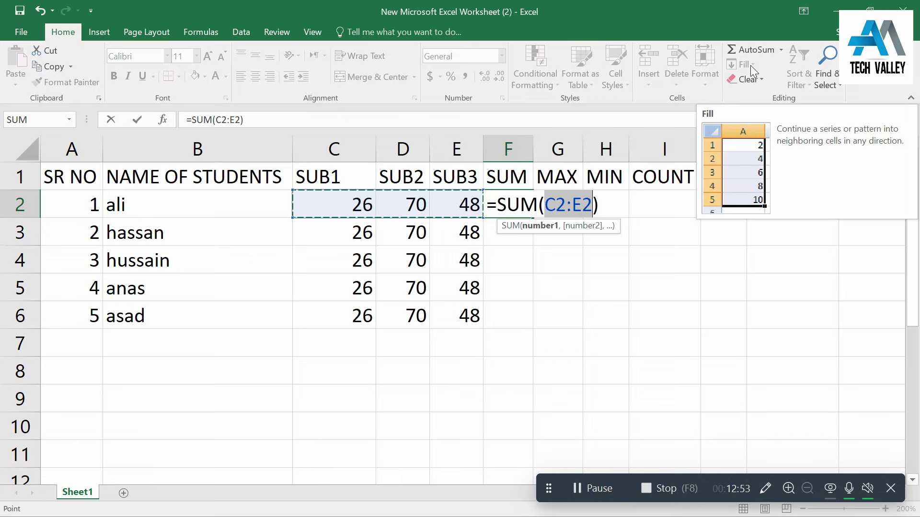
pyautogui.press('Return')
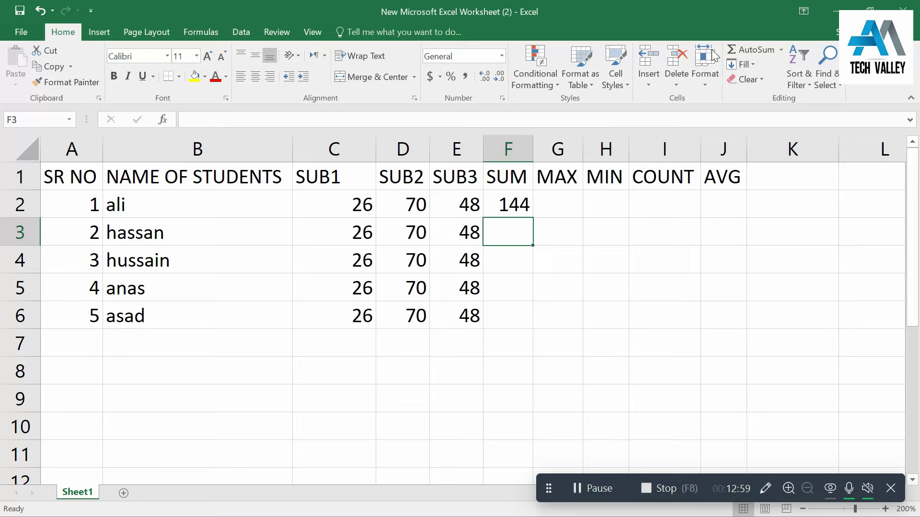
pyautogui.click(516, 201)
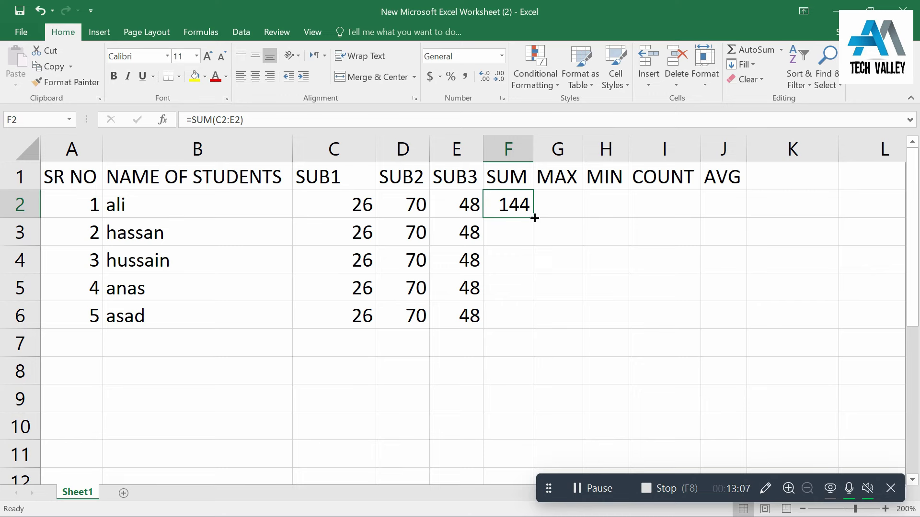
pyautogui.doubleClick(535, 218)
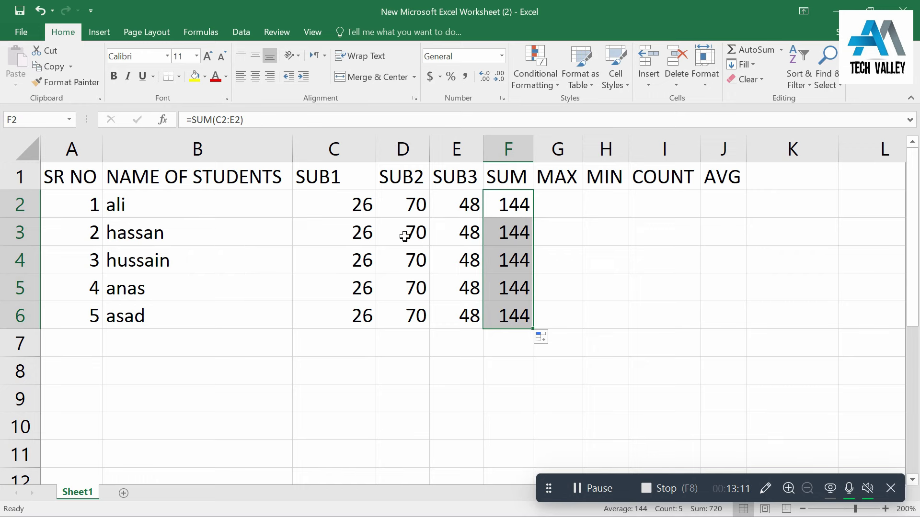
pyautogui.click(560, 212)
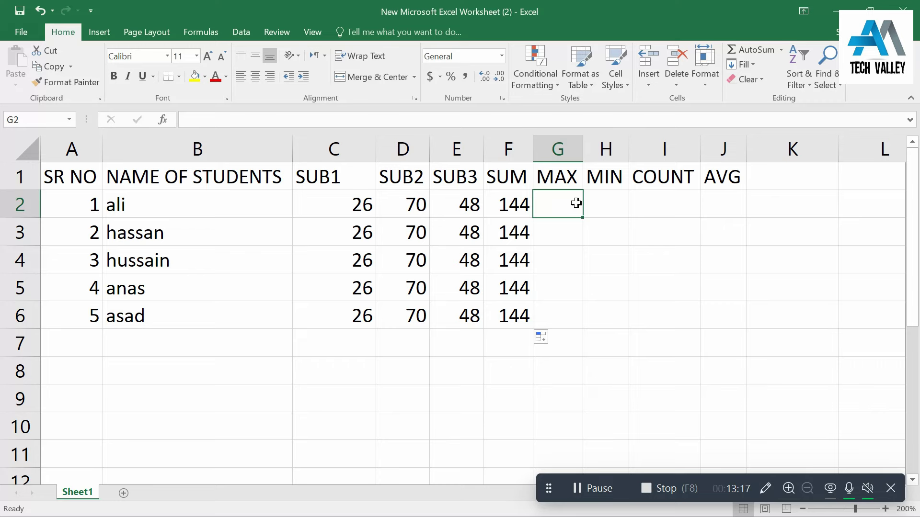
# Step: Insert an AutoSum =MAX formula in G2 and copy it down to G6, showing 144
pyautogui.click(781, 50)
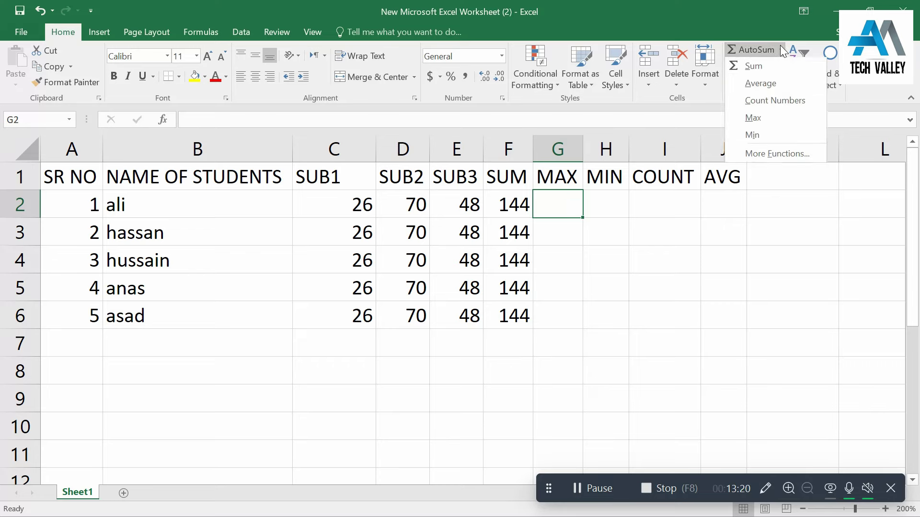
pyautogui.click(752, 119)
pyautogui.press('Return')
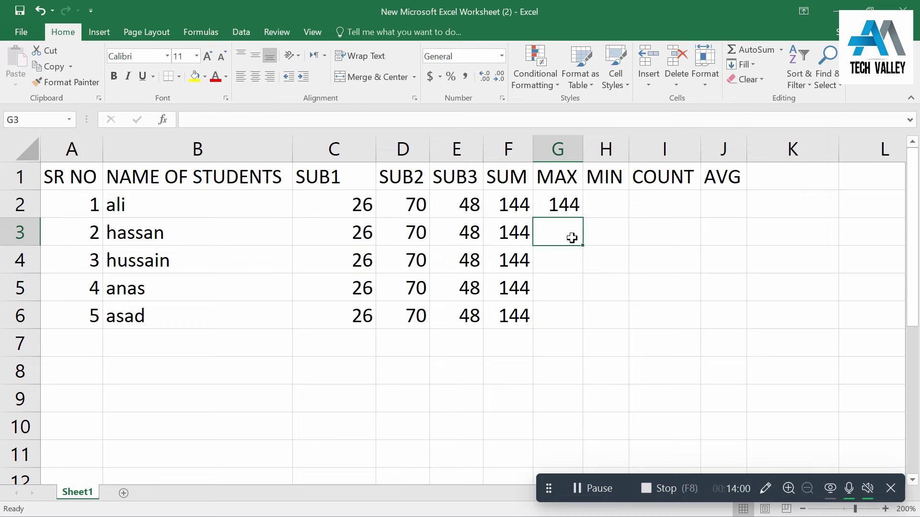
pyautogui.click(573, 204)
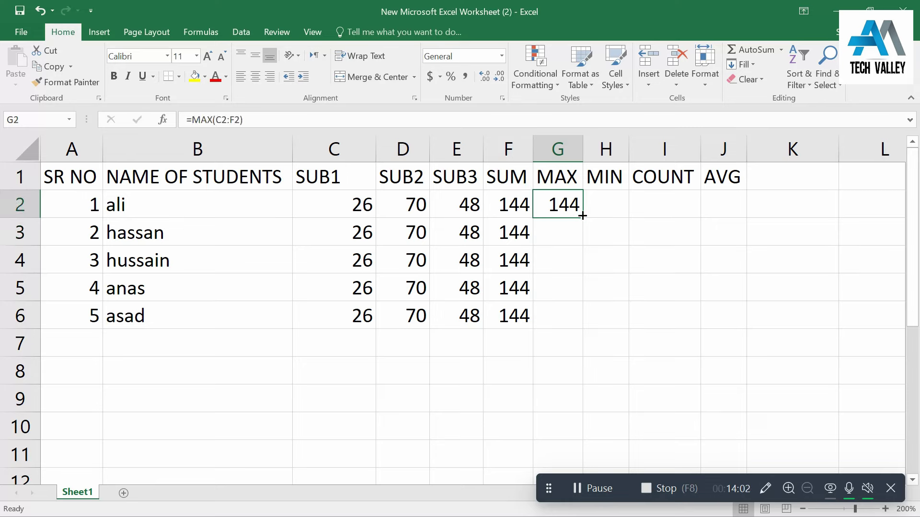
pyautogui.doubleClick(582, 216)
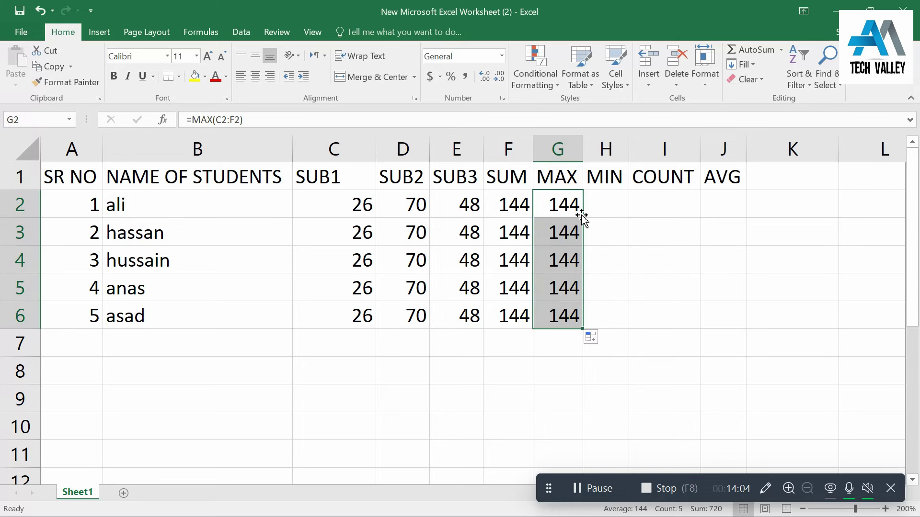
pyautogui.click(596, 199)
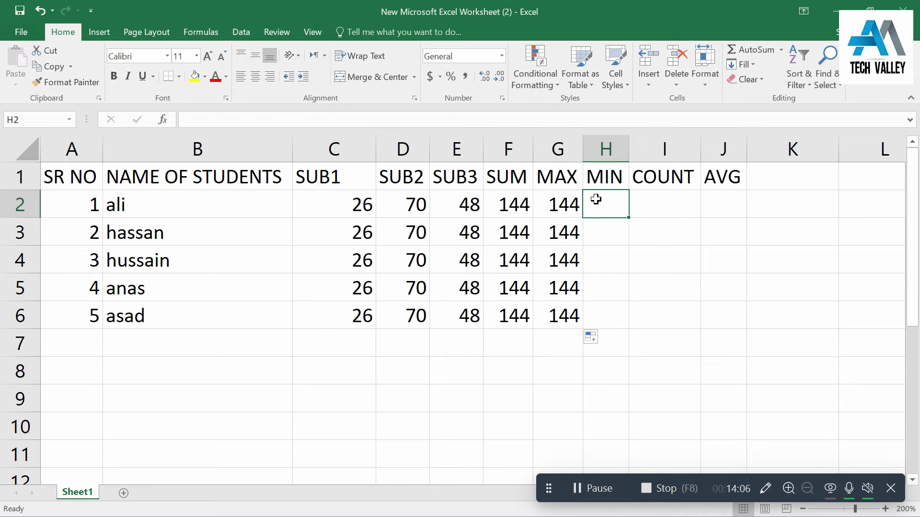
# Step: Insert an AutoSum =MIN formula in H2 and copy it down to H6, showing 26
pyautogui.click(780, 50)
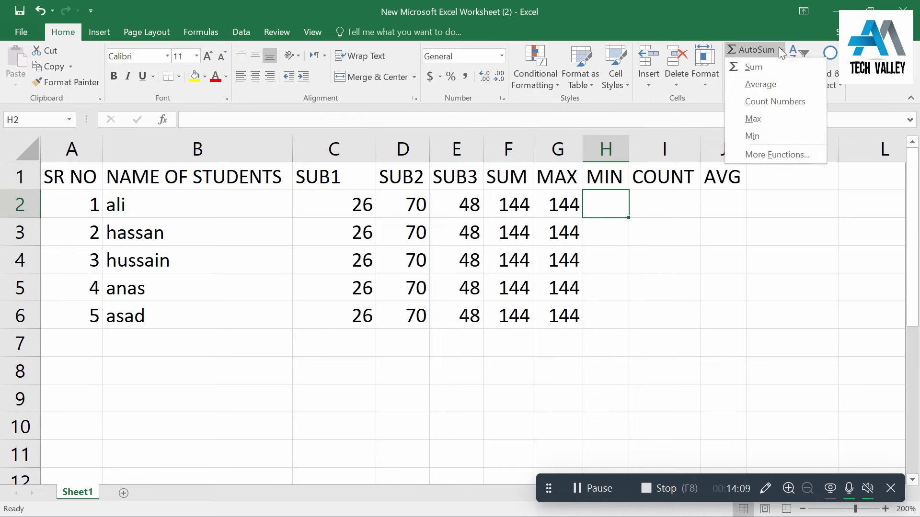
pyautogui.click(752, 131)
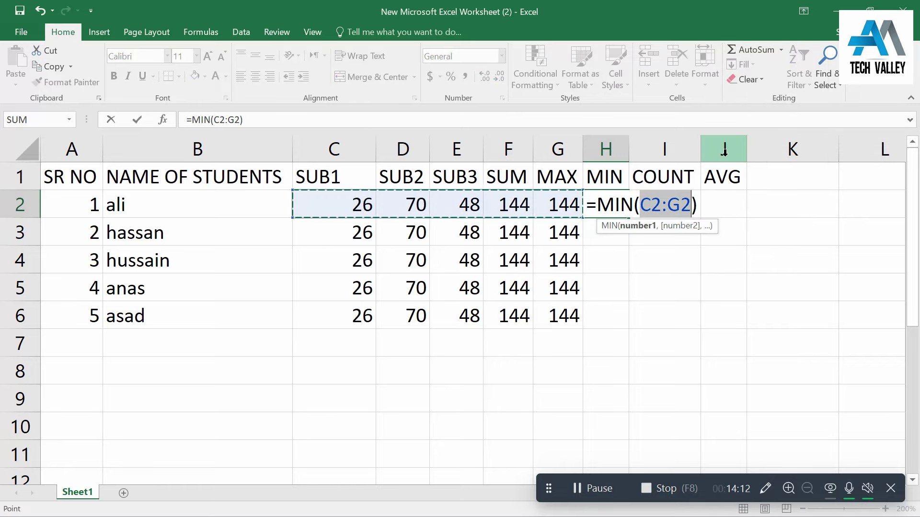
pyautogui.press('Return')
pyautogui.click(617, 203)
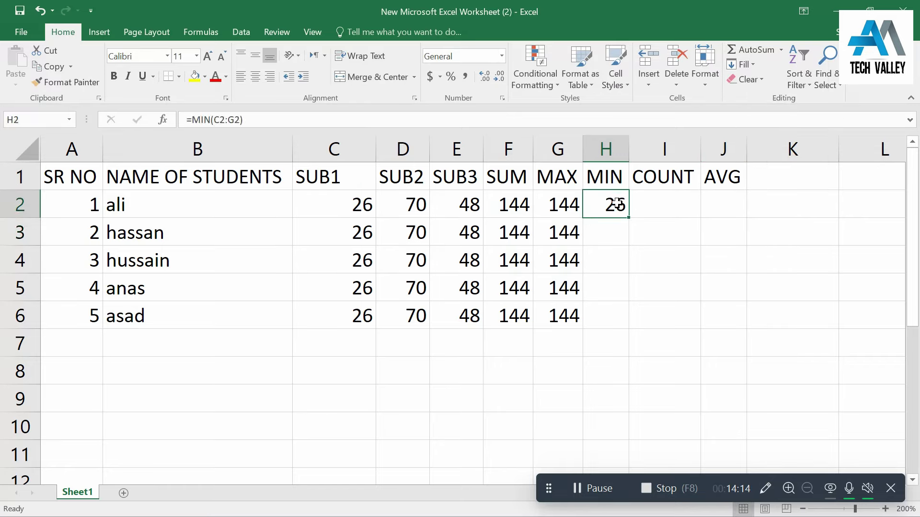
pyautogui.doubleClick(627, 217)
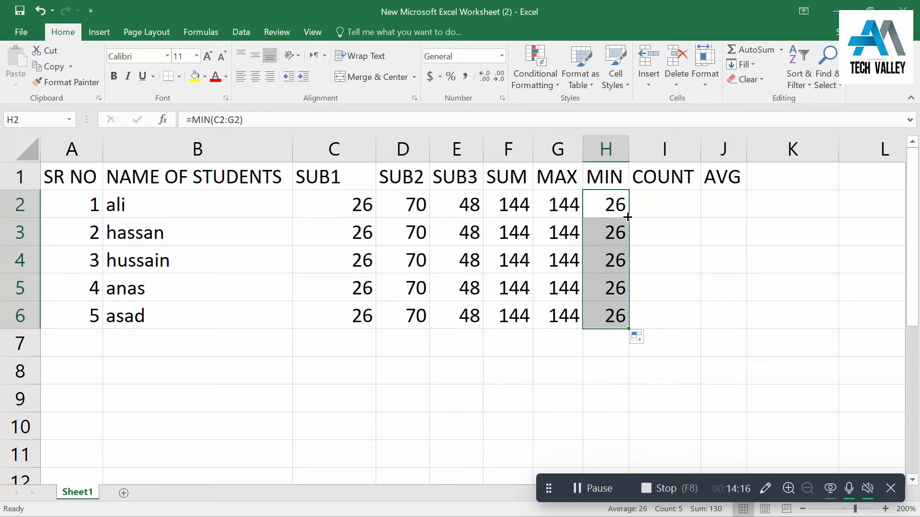
pyautogui.click(664, 197)
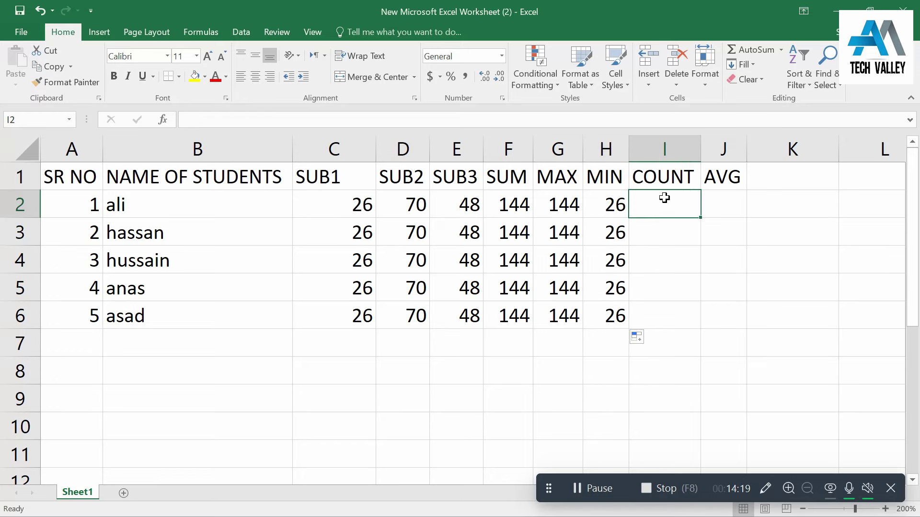
# Step: Insert an AutoSum Count Numbers formula in I2 and extend it down to I6, showing 6
pyautogui.click(781, 50)
pyautogui.click(759, 100)
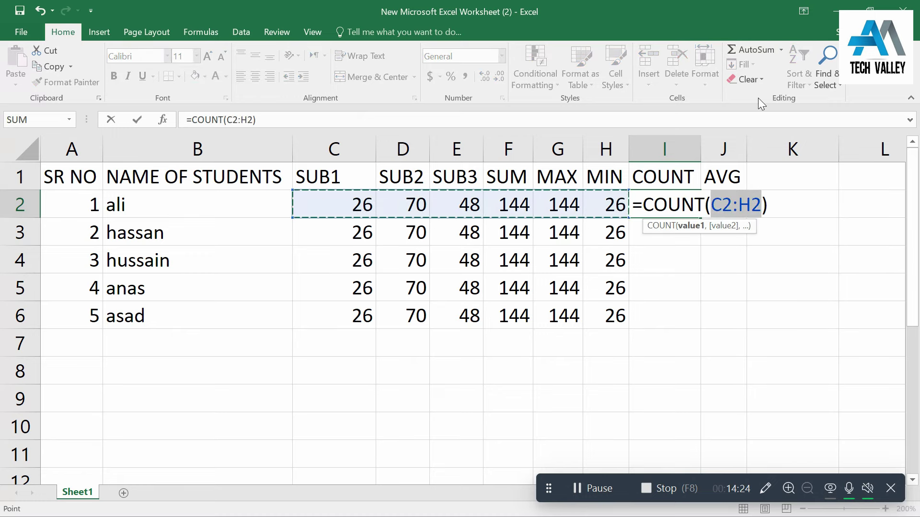
pyautogui.press('Return')
pyautogui.click(695, 203)
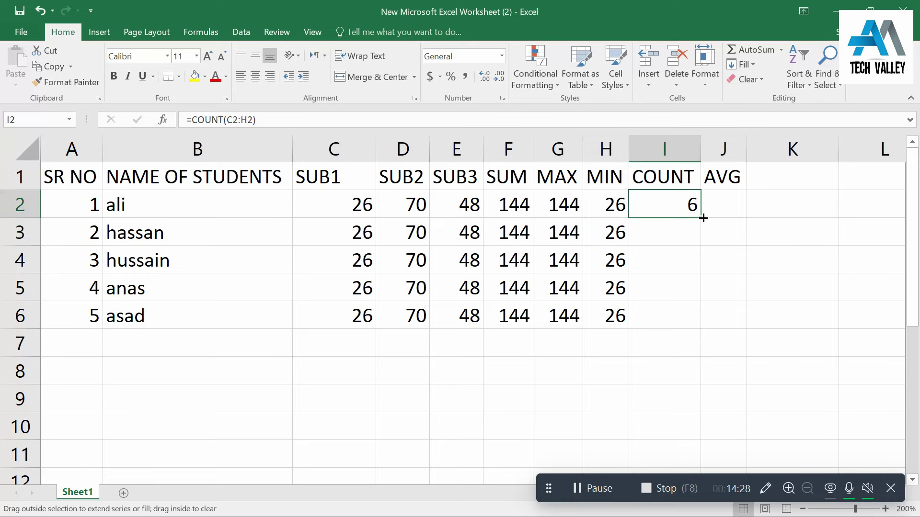
pyautogui.moveTo(703, 218); pyautogui.dragTo(701, 325)
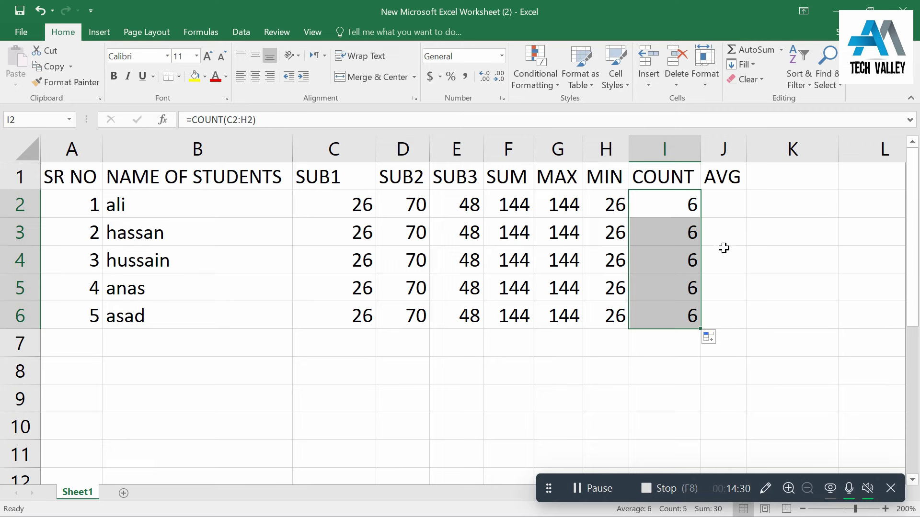
pyautogui.click(720, 207)
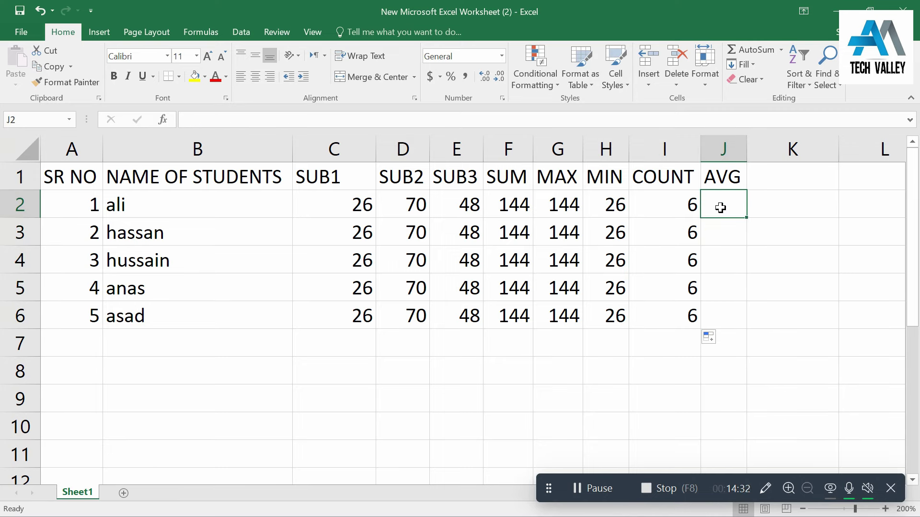
# Step: Insert an AutoSum =AVERAGE formula in J2 and copy it down to J6, showing 66
pyautogui.click(780, 50)
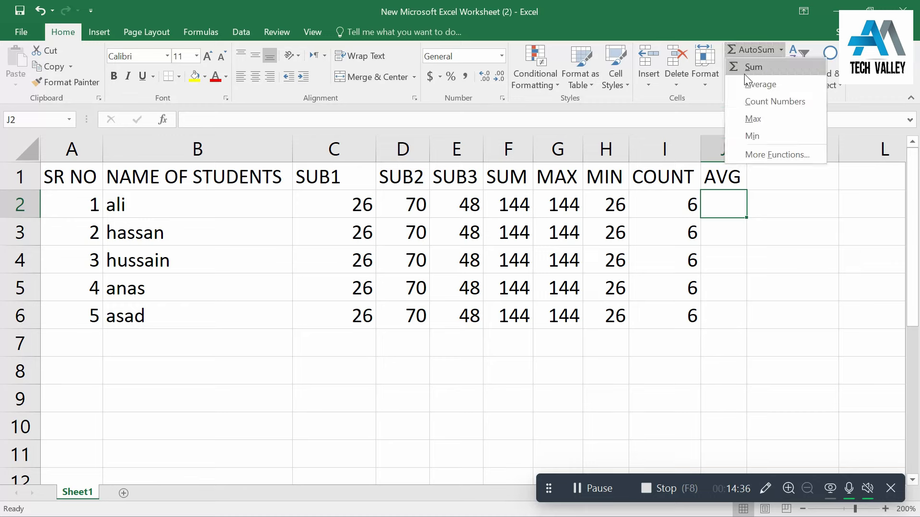
pyautogui.click(743, 84)
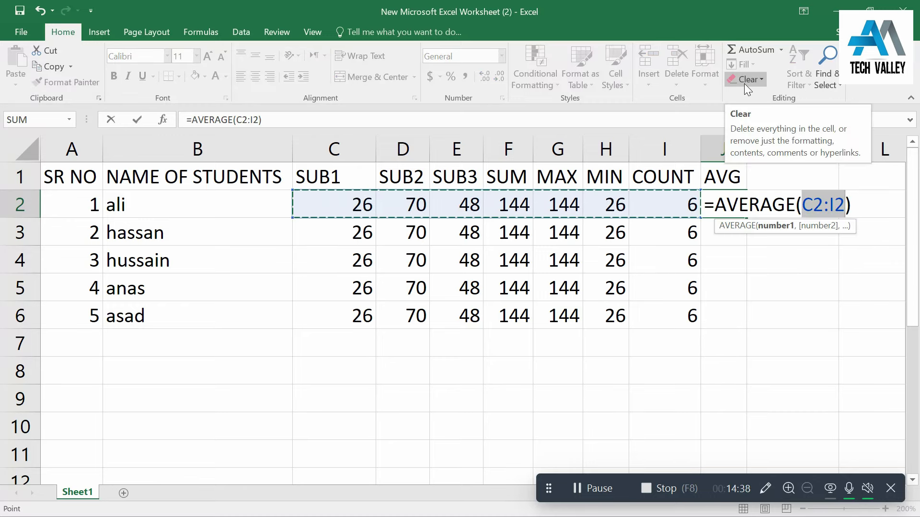
pyautogui.press('Return')
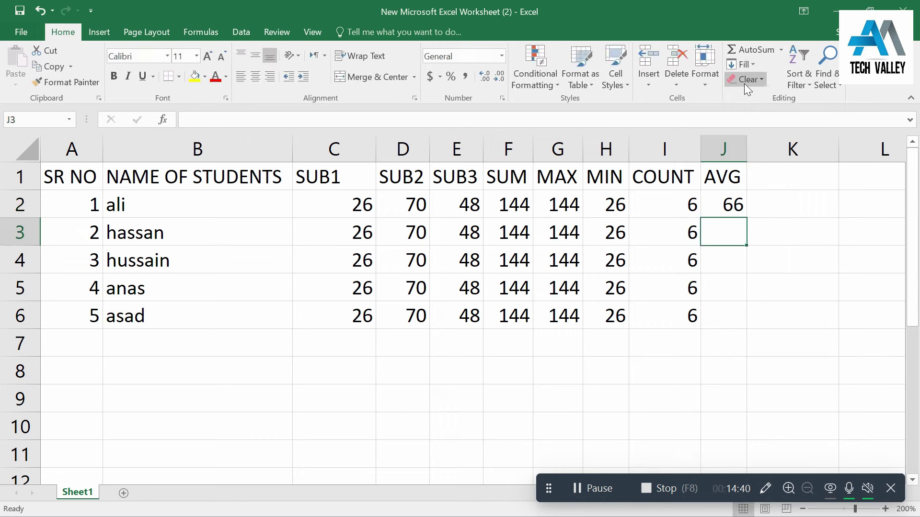
pyautogui.click(723, 205)
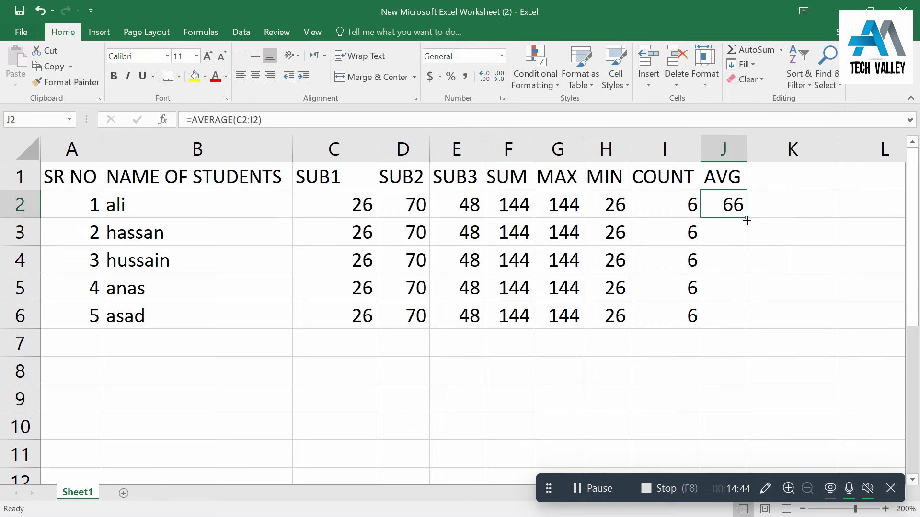
pyautogui.doubleClick(746, 220)
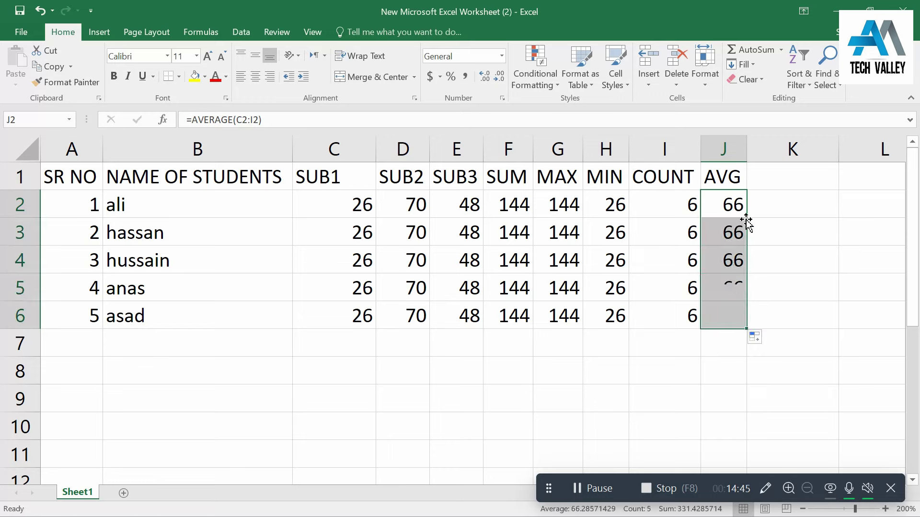
pyautogui.click(706, 351)
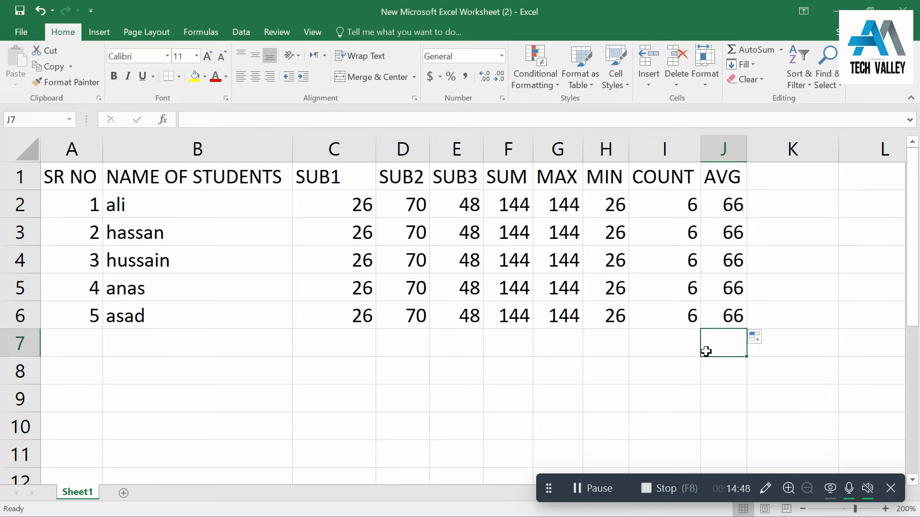